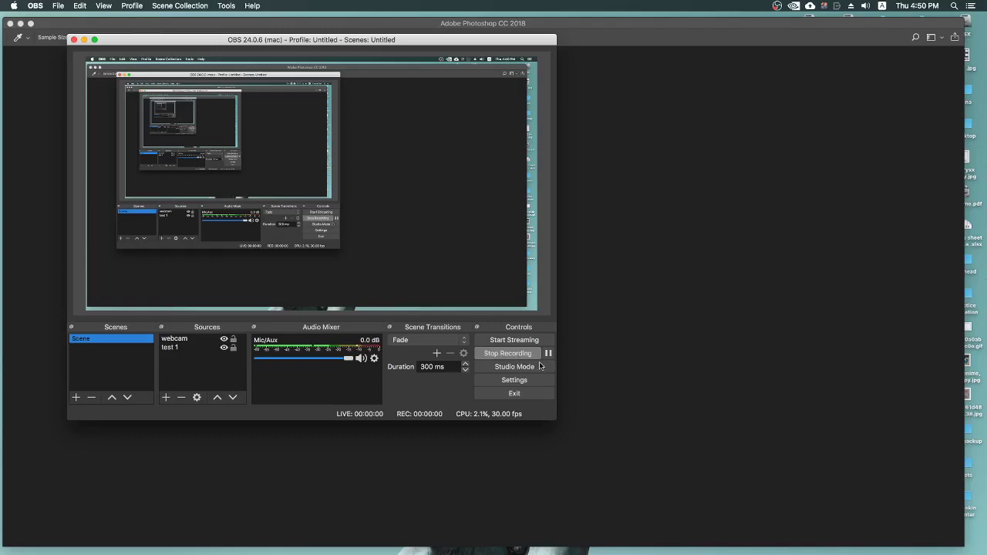
- Bring the empty Photoshop workspace to the front and select the Move tool
click(626, 242)
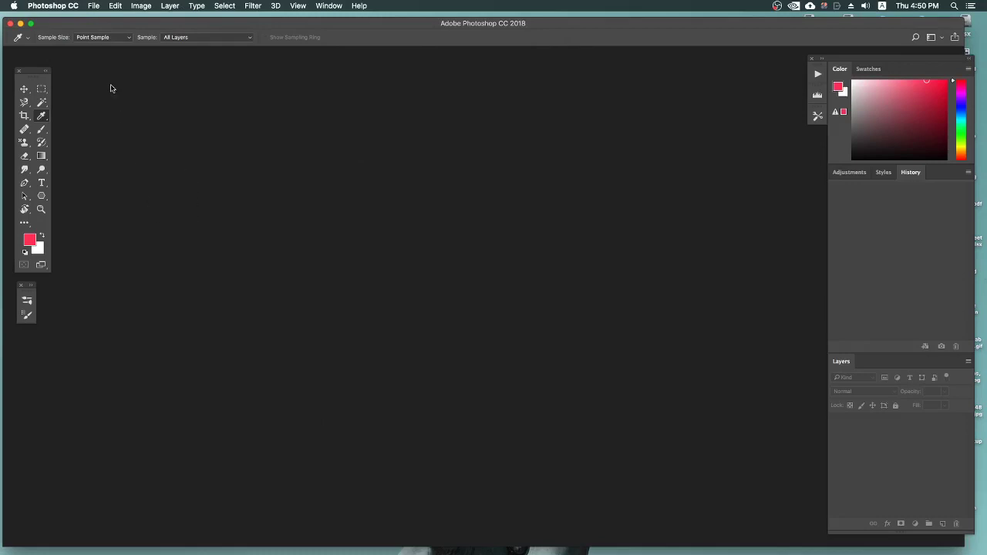
click(24, 90)
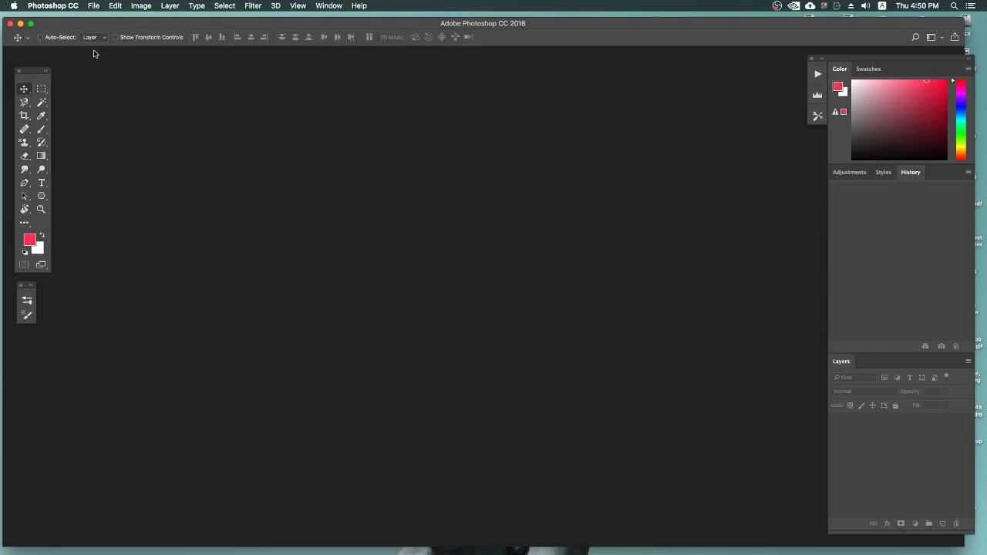
- Create a 1920×1080 px, 72 ppi white document named 'rundown last meeting'
click(93, 8)
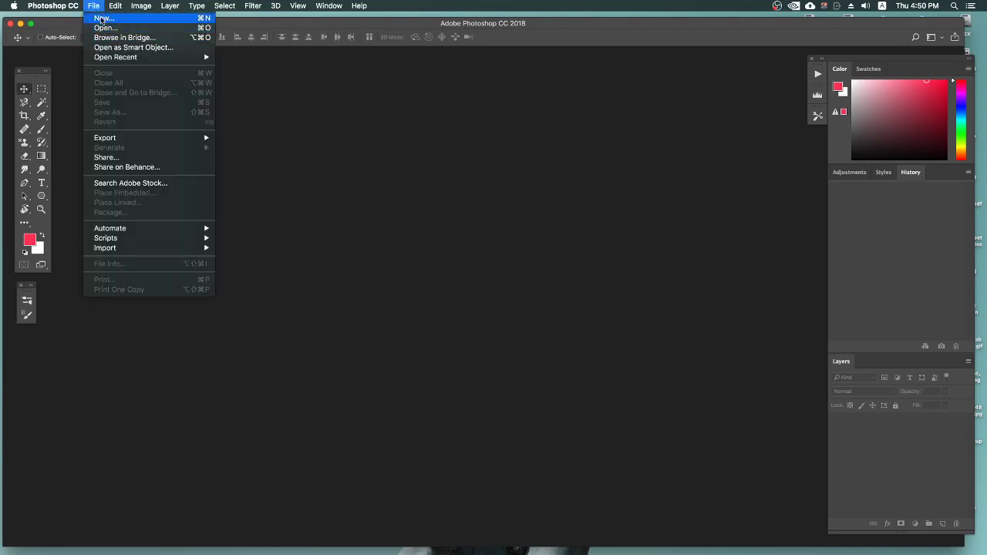
click(102, 19)
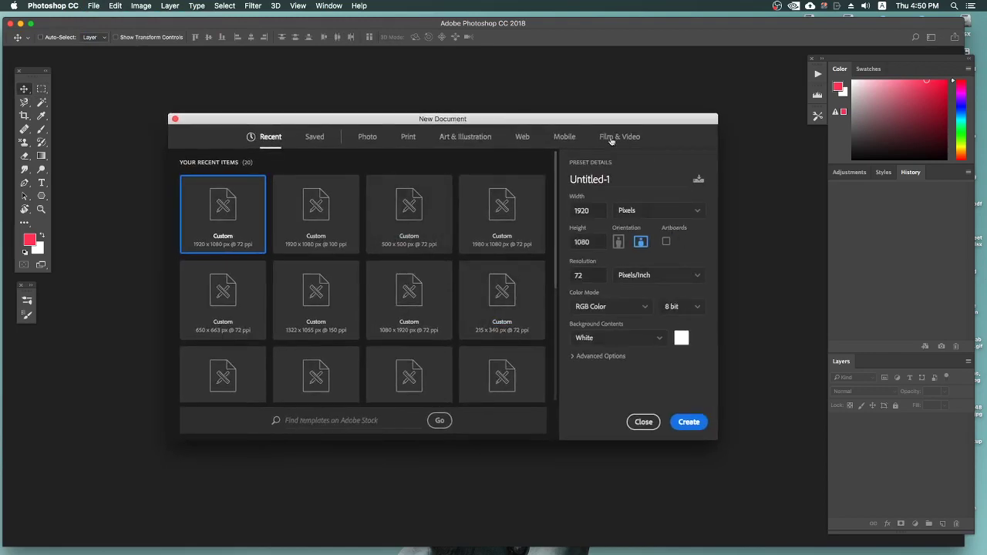
double_click(594, 212)
key(Tab)
click(609, 179)
drag(609, 179, 558, 180)
text(rundo)
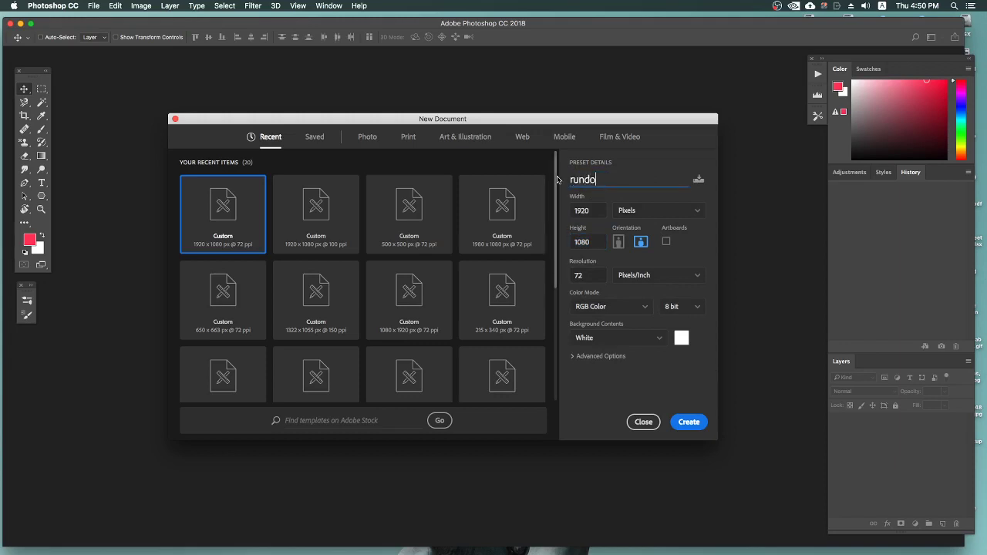
text(wn last meet)
text(ing)
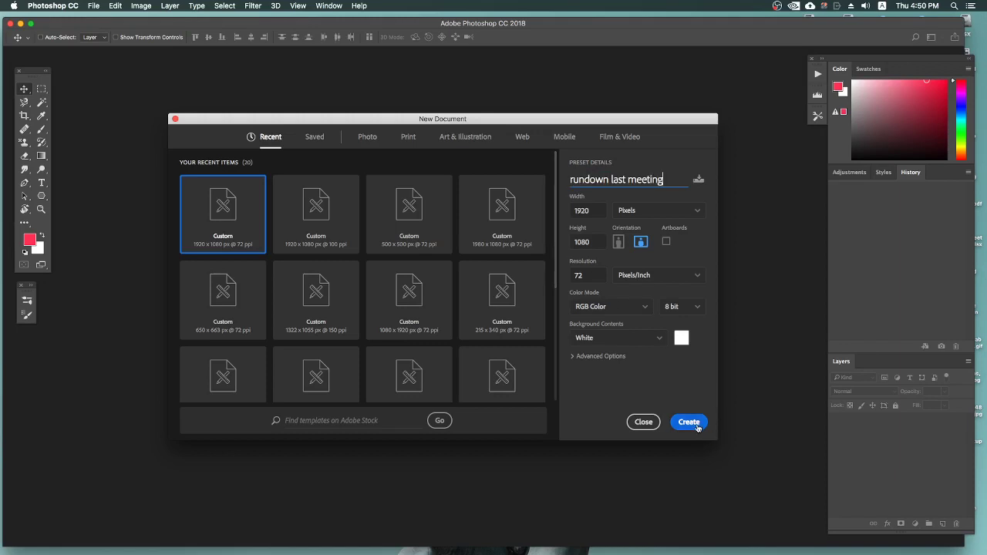
click(694, 422)
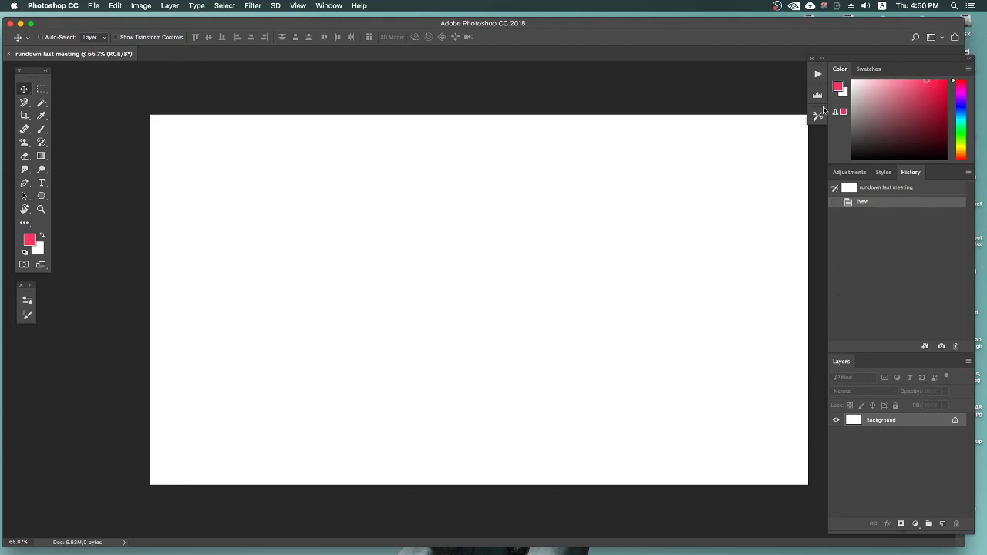
- Look through the workspace list and keep the Essentials workspace
click(328, 5)
mouse_move(341, 28)
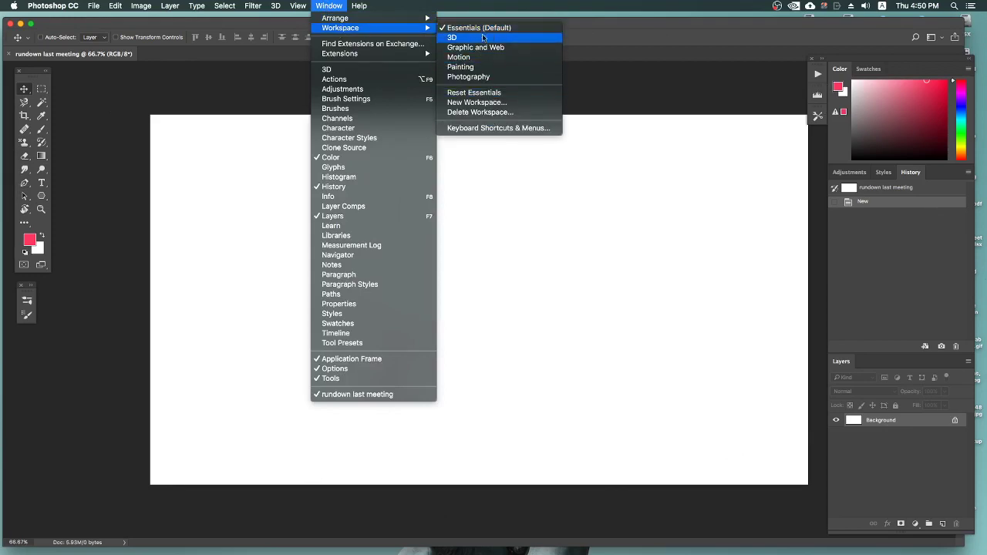
click(622, 37)
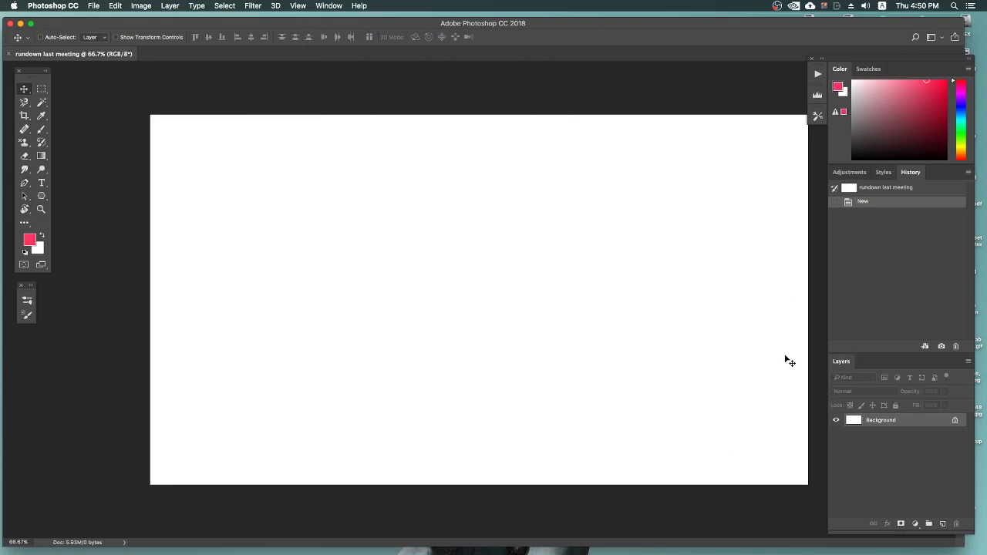
click(935, 39)
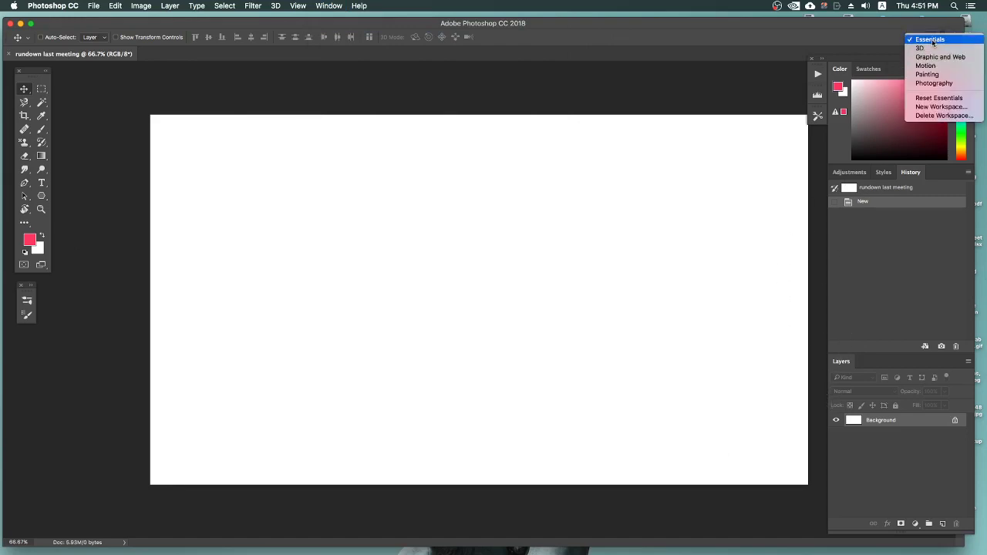
click(932, 39)
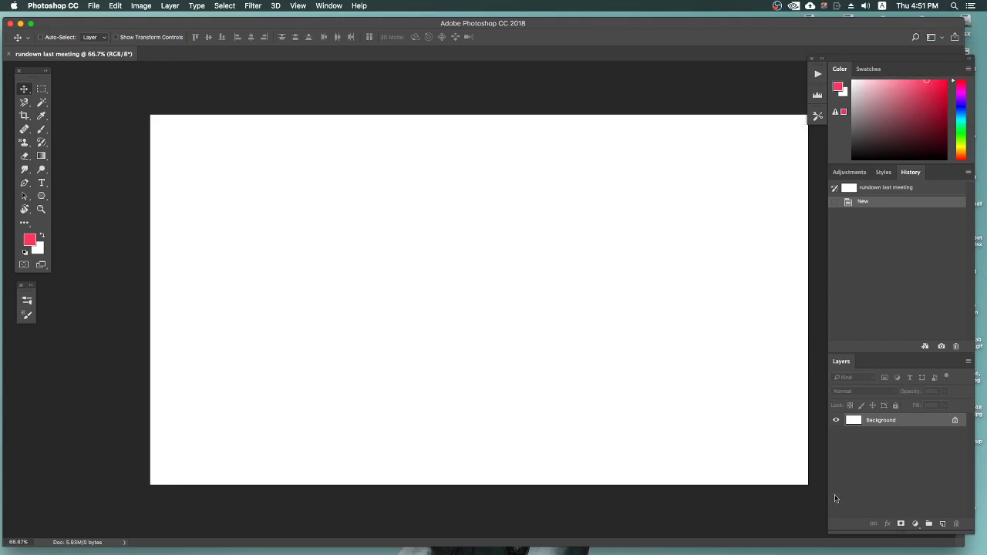
- Hide and reshow the side panels, then add empty Layer 1 above Background
click(322, 5)
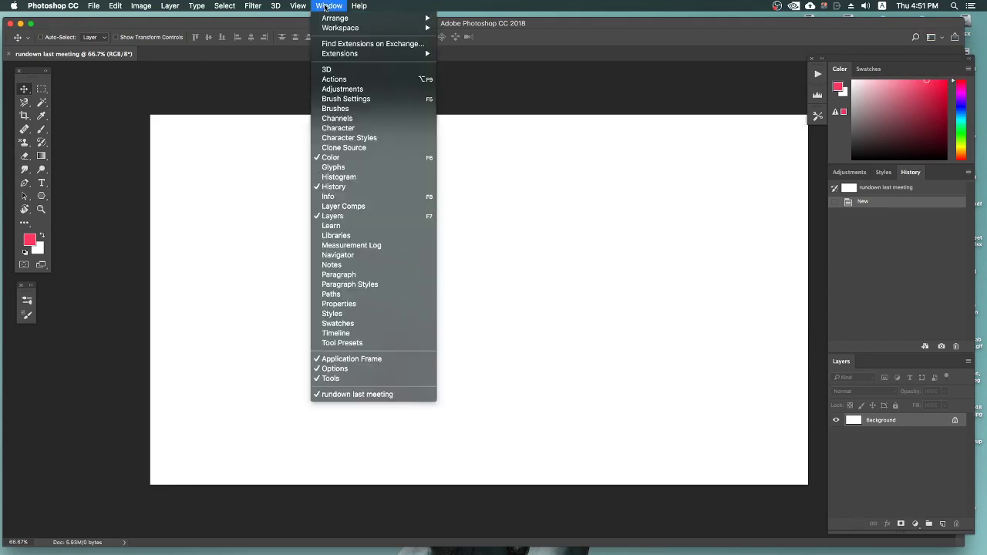
click(340, 216)
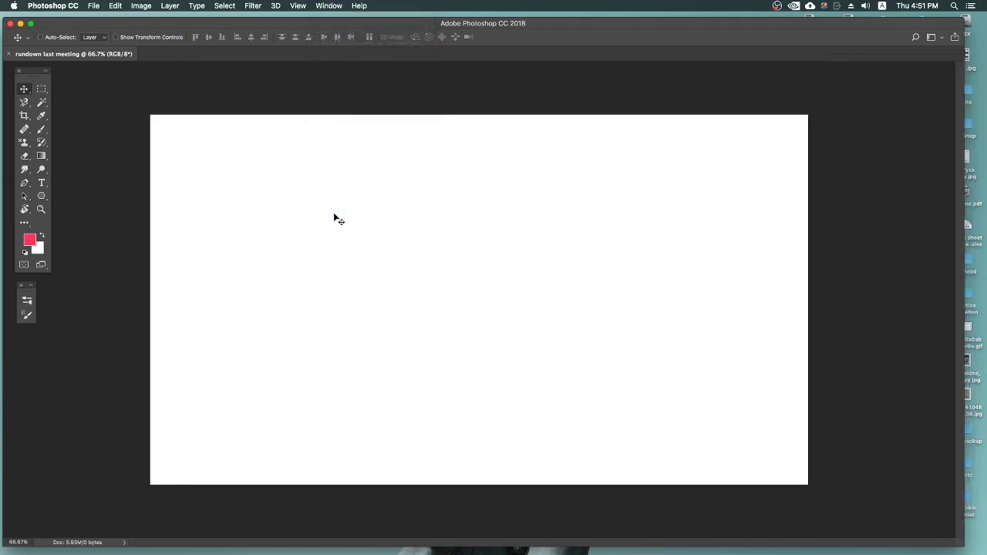
click(306, 4)
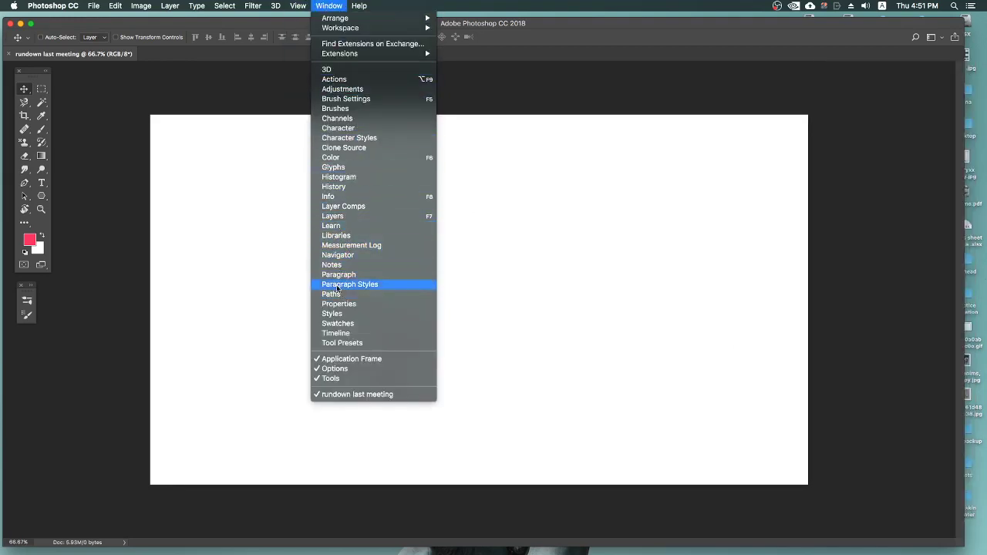
click(332, 216)
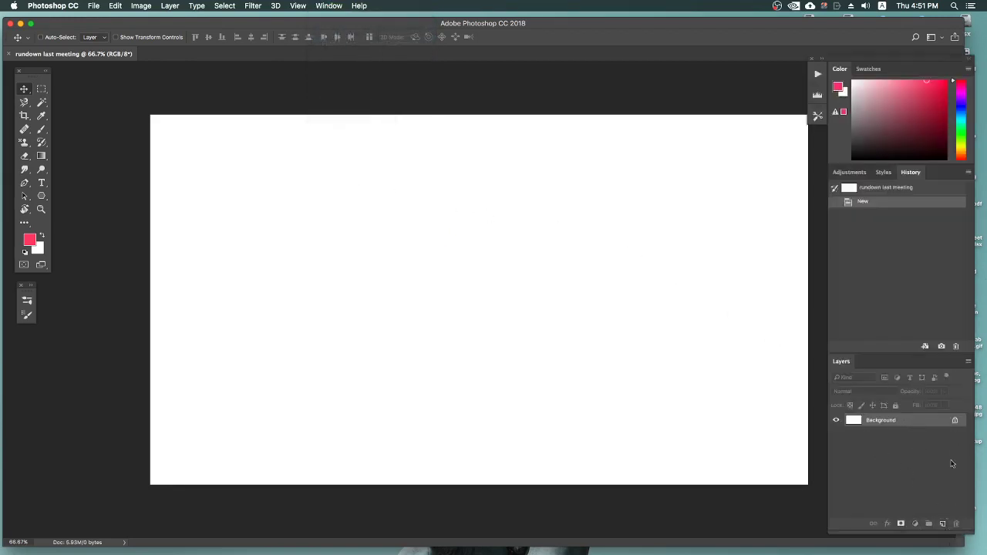
click(943, 525)
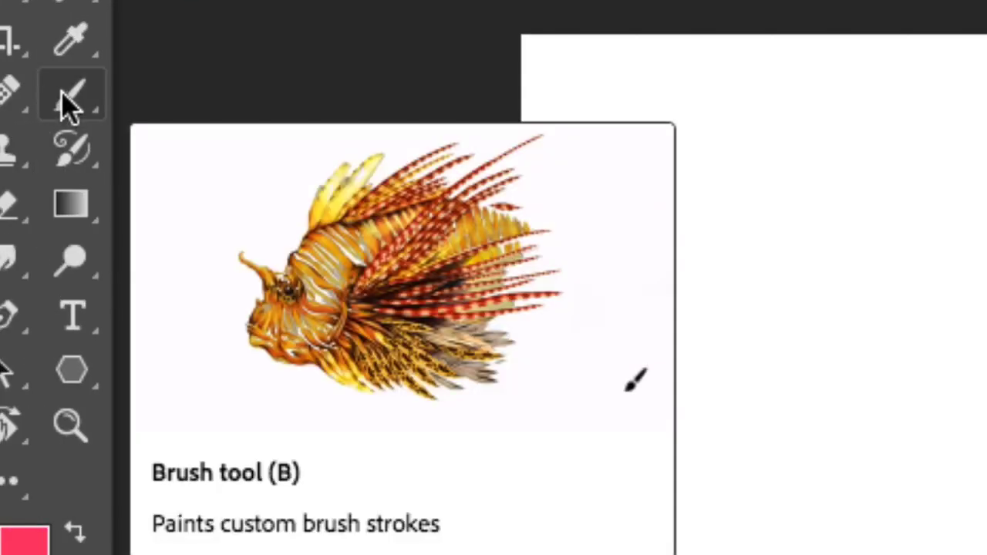
- Paint a pink 'hi' on the canvas with the Brush tool
click(68, 98)
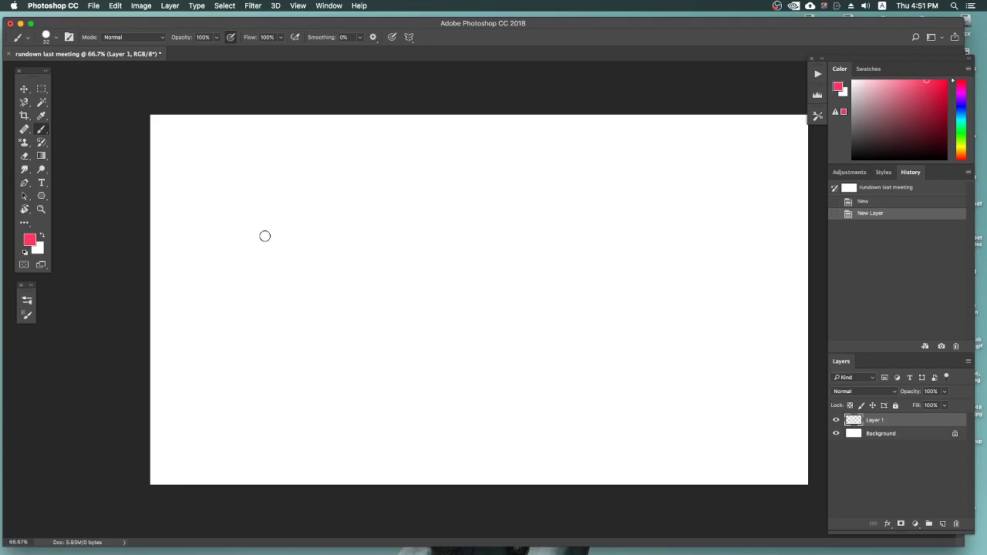
drag(277, 222, 320, 303)
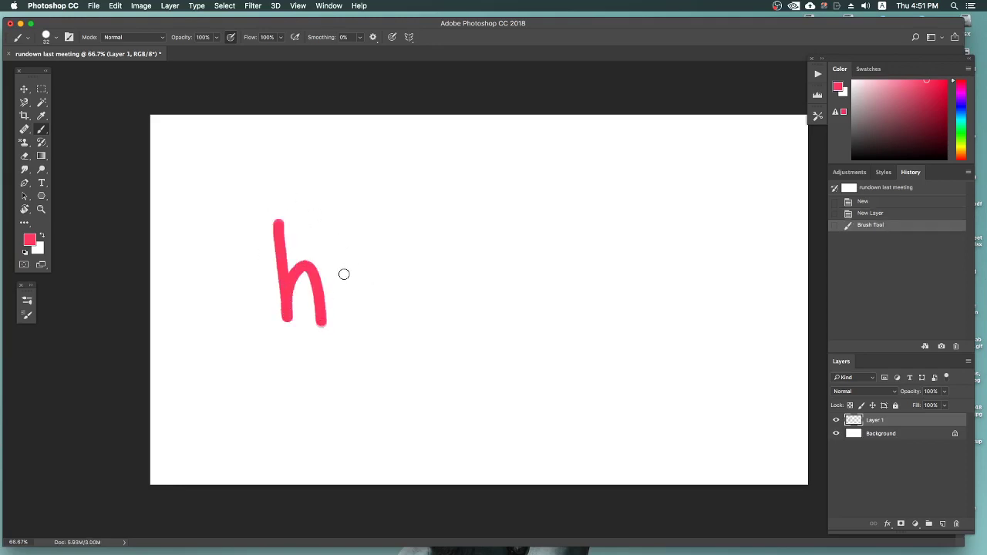
drag(341, 267, 345, 324)
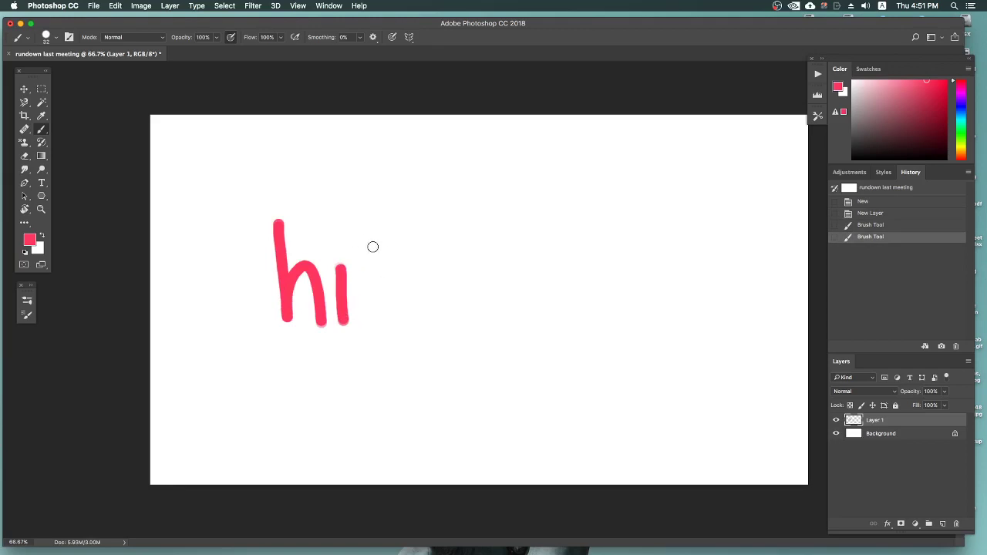
click(333, 222)
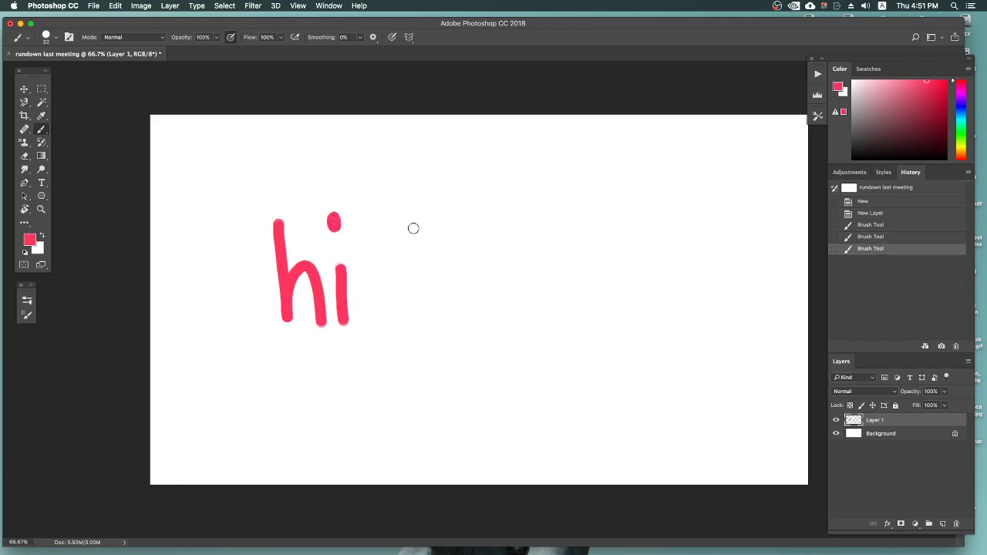
- Paint 'hello' in blue beside it and float the Tools panel over the canvas
drag(965, 113, 976, 110)
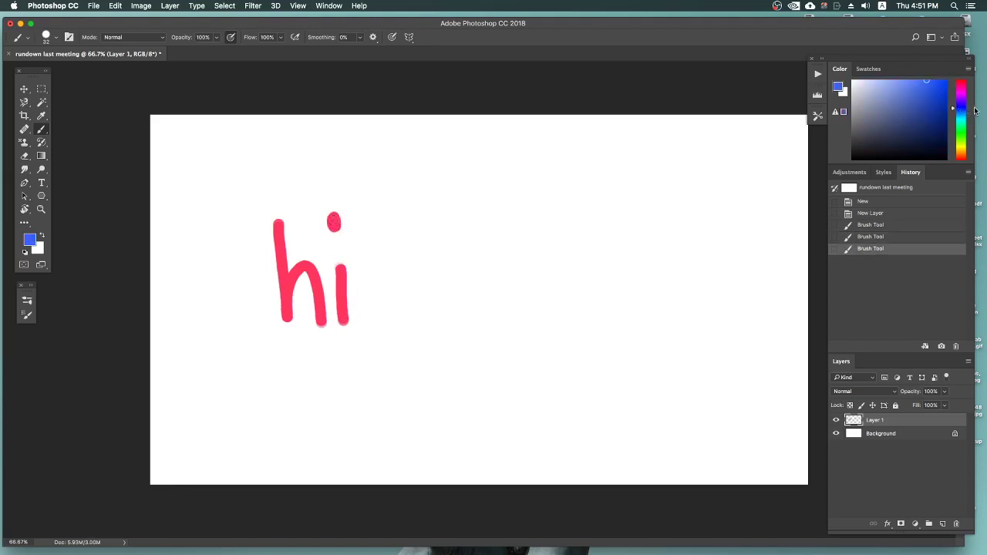
drag(407, 216, 460, 332)
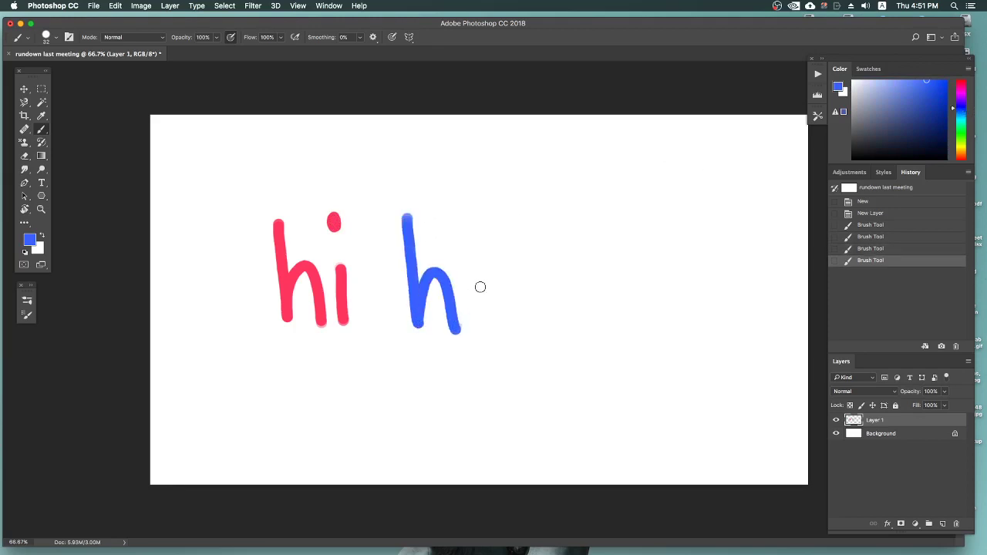
mouse_move(472, 297)
mouse_down()
mouse_move(513, 311)
mouse_move(503, 324)
mouse_up()
drag(522, 220, 534, 327)
drag(547, 219, 564, 326)
mouse_move(590, 266)
mouse_down()
mouse_move(615, 293)
mouse_move(586, 270)
mouse_up()
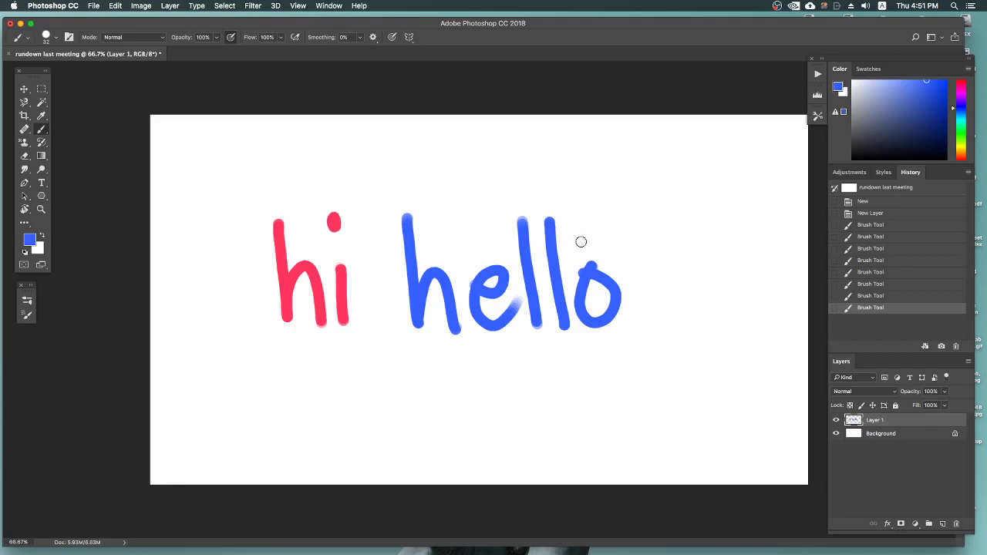
mouse_move(33, 71)
mouse_down()
mouse_move(149, 196)
mouse_move(182, 176)
mouse_up()
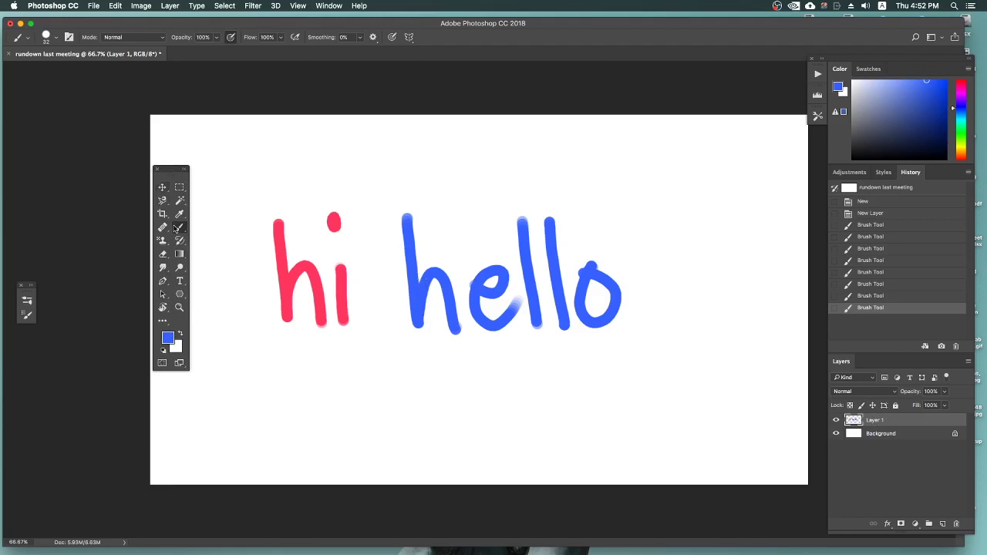
- Drag Layer 1's 'hi hello' lettering slightly right with the Move tool
click(162, 187)
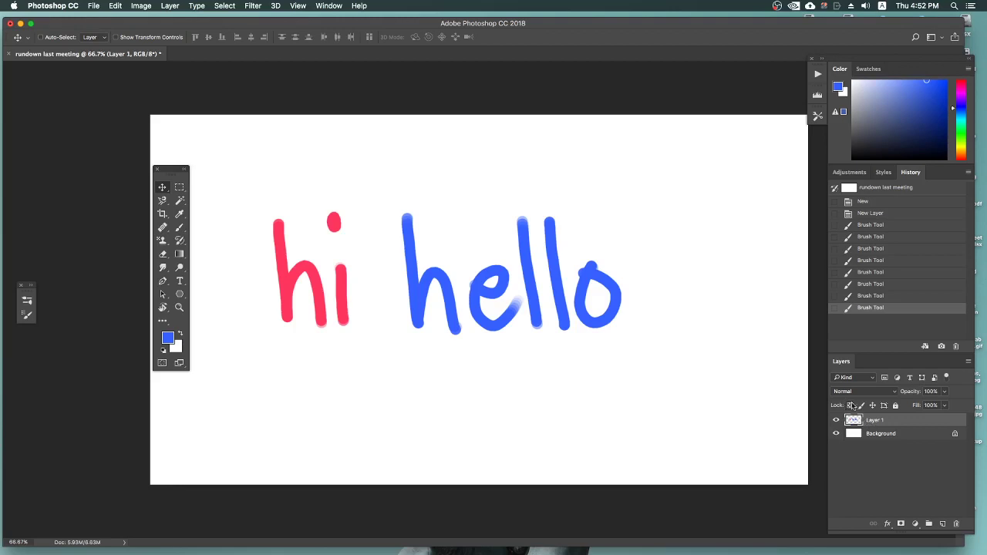
mouse_move(537, 286)
mouse_down()
mouse_move(674, 289)
mouse_move(452, 276)
mouse_up()
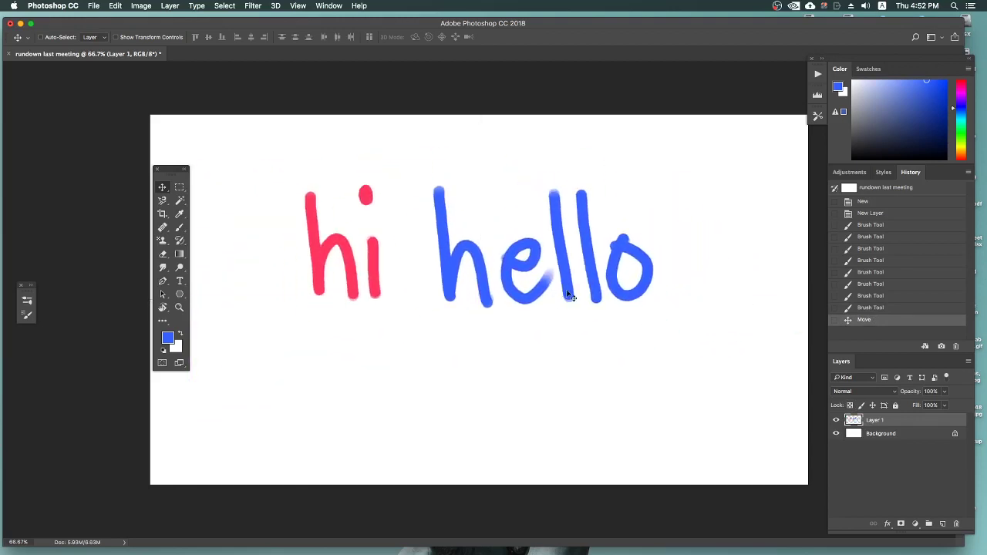
drag(451, 277, 527, 315)
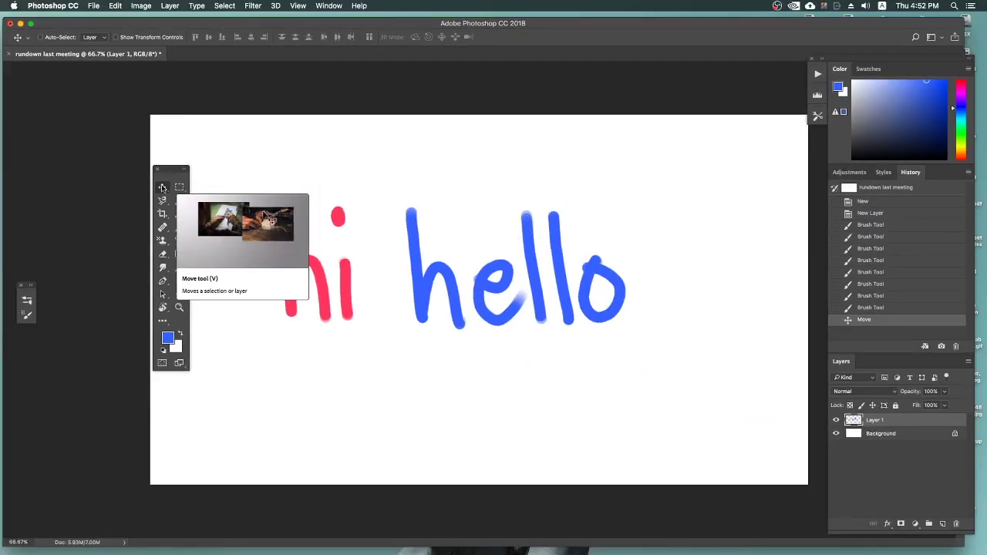
click(181, 189)
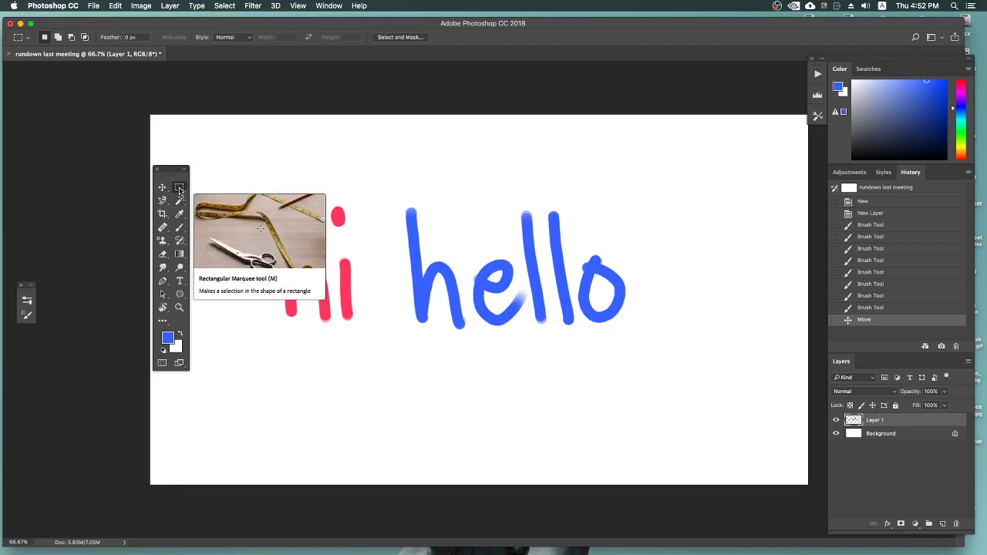
- Box-select the red i's dot and move it into the o of 'hello'
click(162, 202)
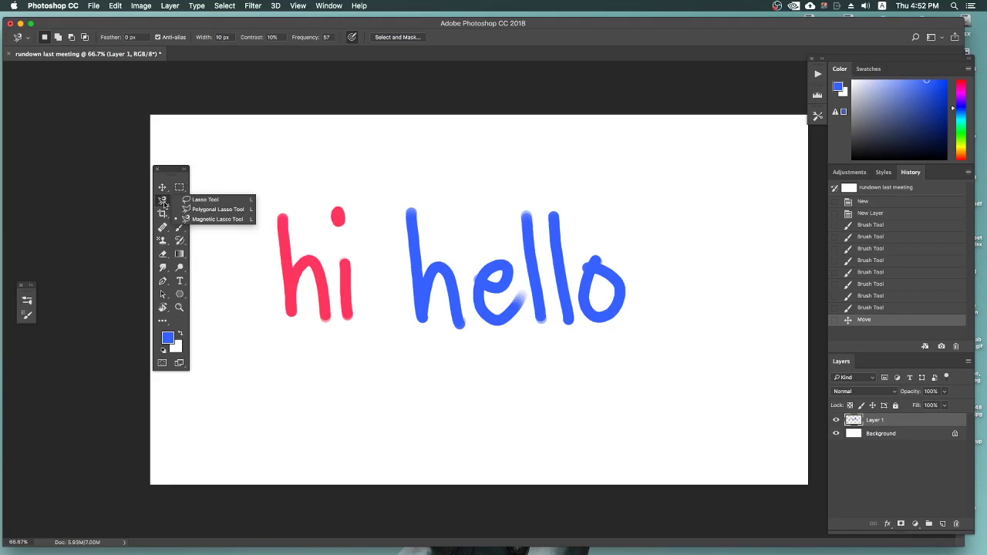
click(180, 201)
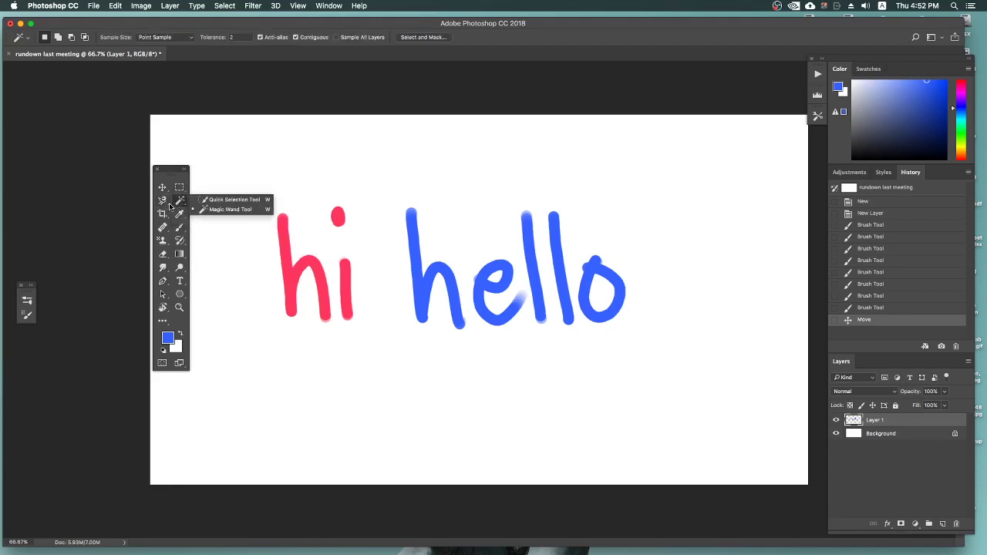
click(180, 187)
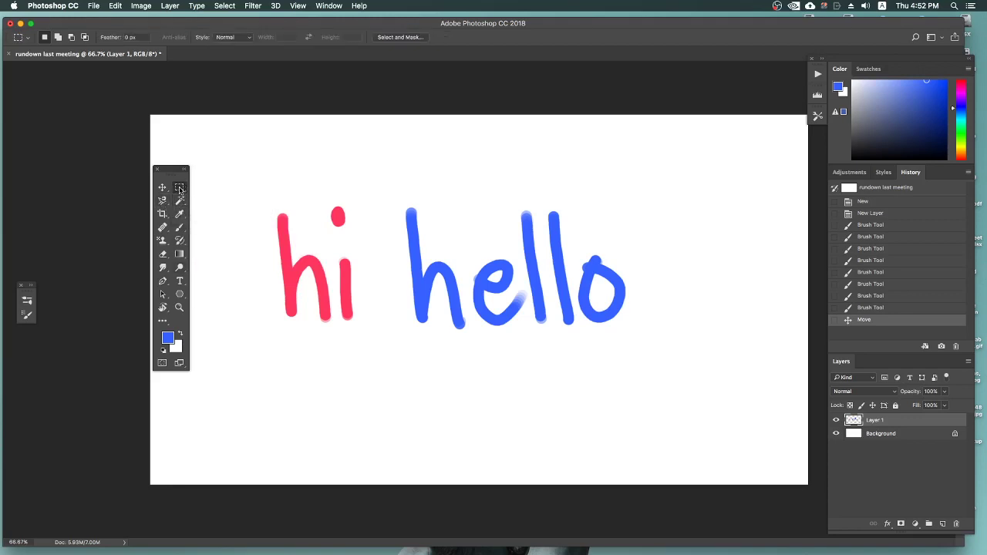
click(180, 188)
click(181, 188)
drag(324, 199, 355, 238)
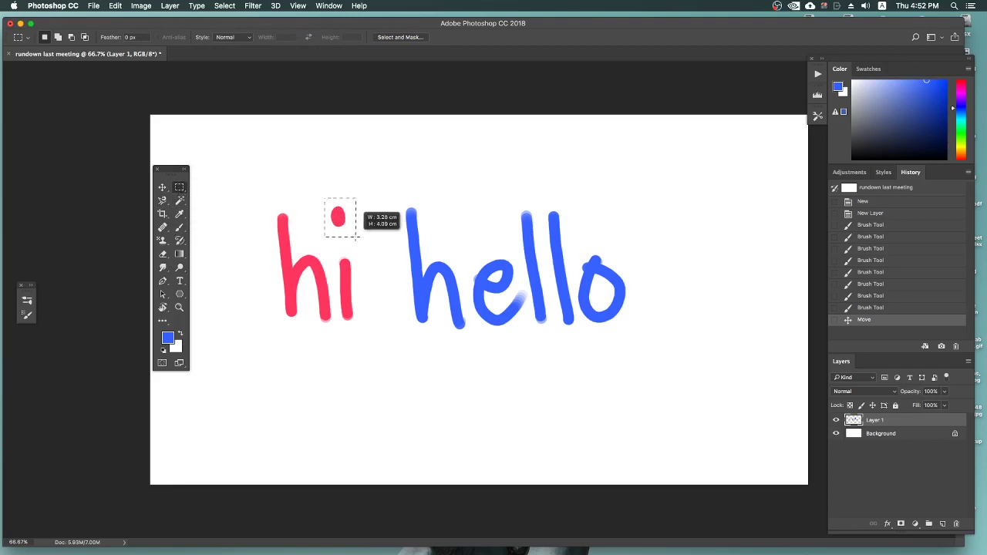
click(318, 191)
drag(325, 198, 352, 235)
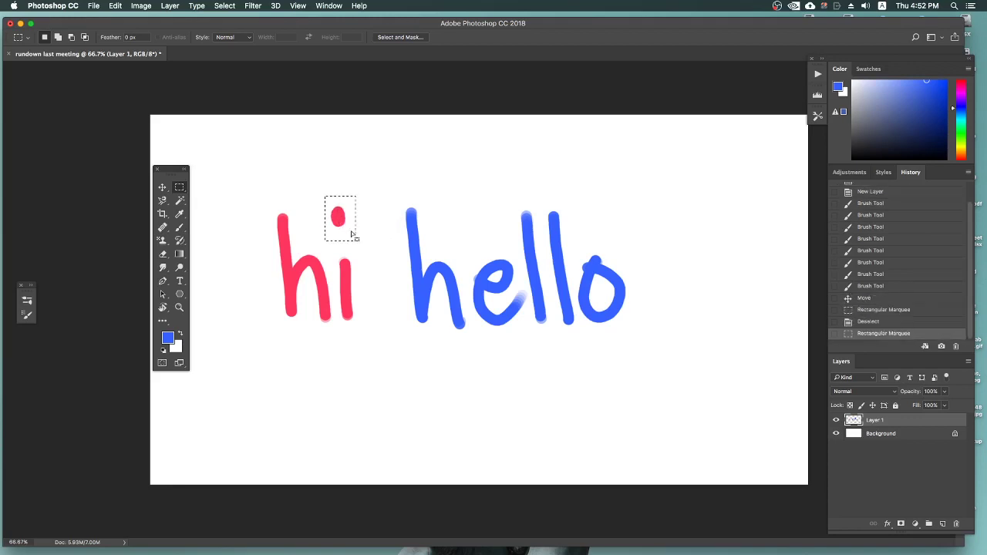
click(162, 188)
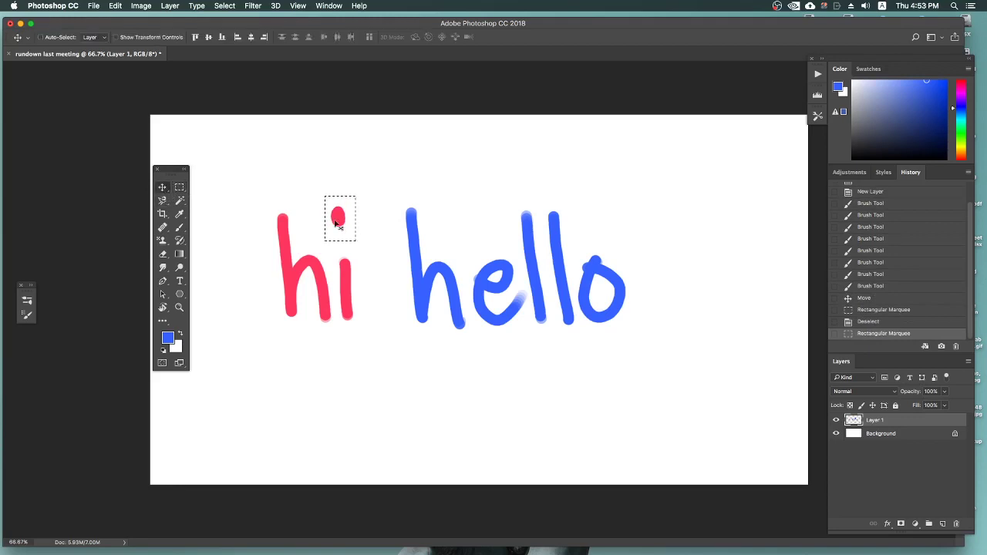
mouse_move(343, 221)
mouse_down()
mouse_move(599, 234)
mouse_move(600, 292)
mouse_up()
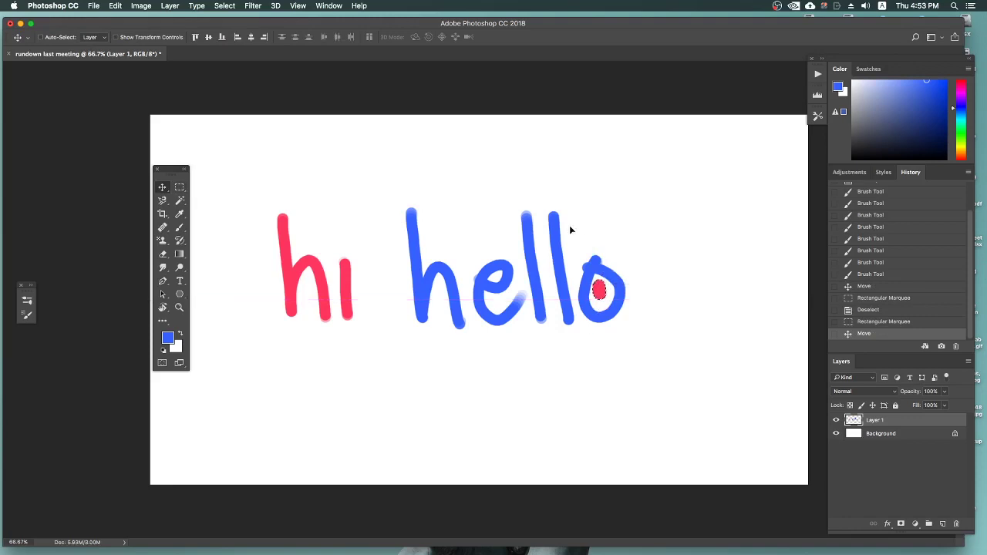
- Circle the top of the blue h with the Elliptical Marquee and lift it upward
click(179, 186)
click(217, 197)
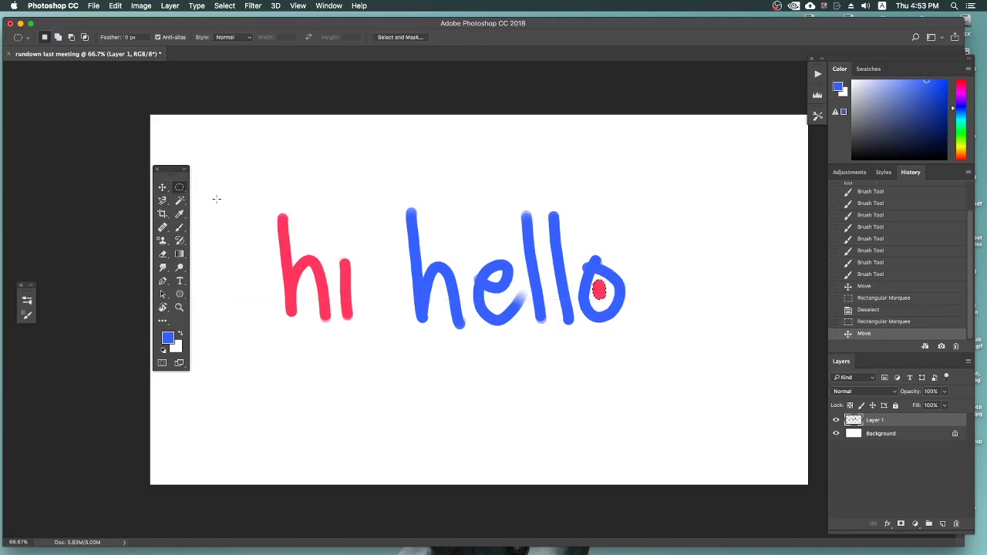
click(426, 257)
drag(393, 199, 425, 233)
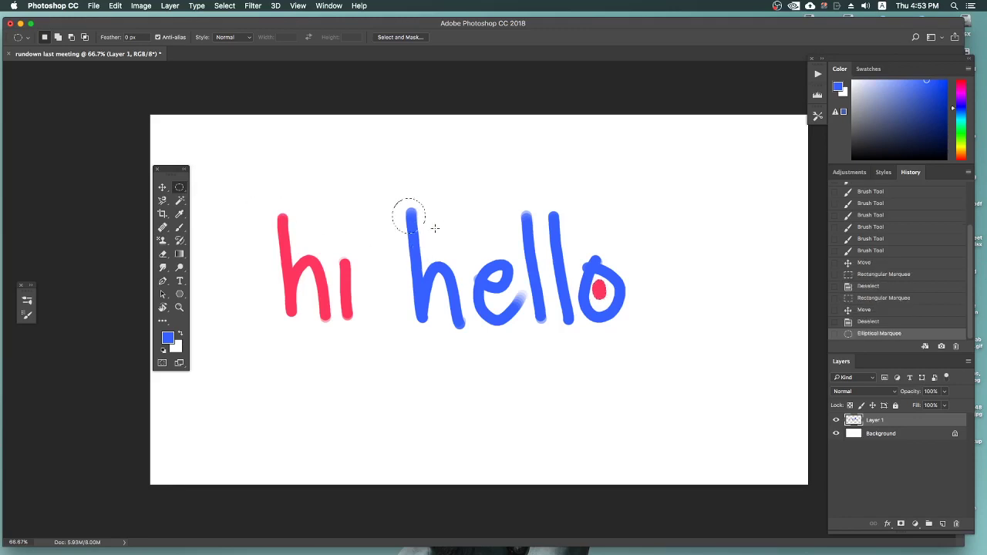
click(162, 187)
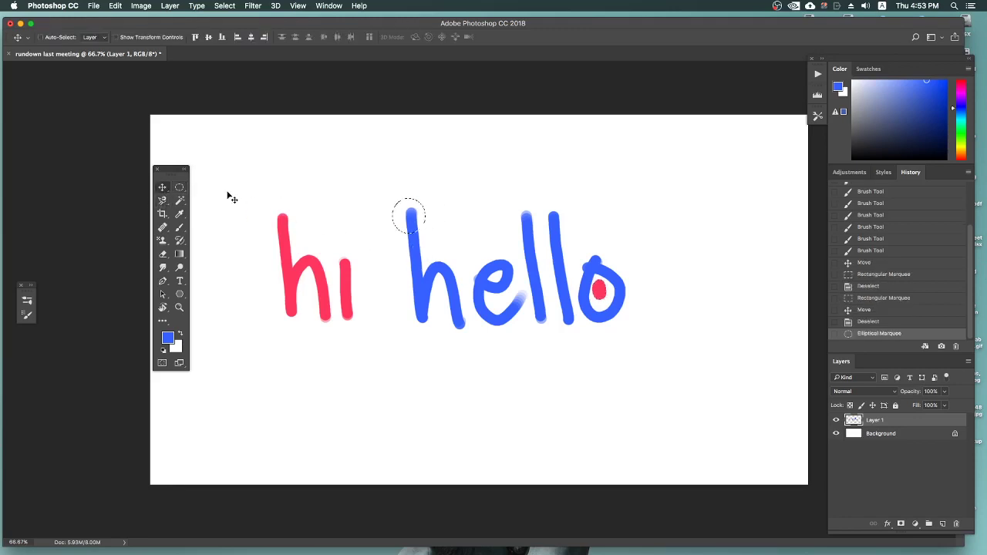
mouse_move(415, 223)
mouse_down()
mouse_move(414, 176)
mouse_move(409, 204)
mouse_up()
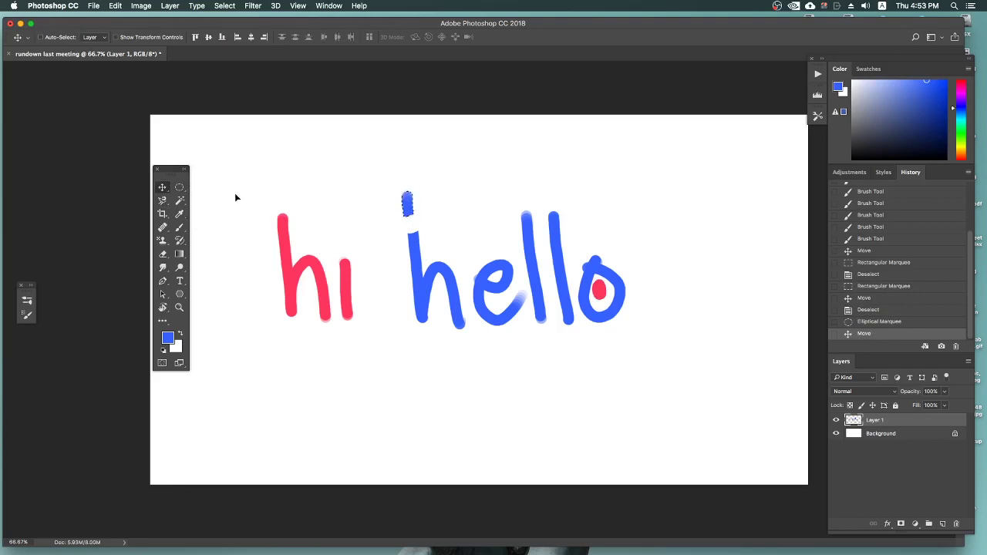
- Circle a round chunk of the h, move it up as a blue dot, and deselect
click(180, 187)
drag(418, 276, 429, 287)
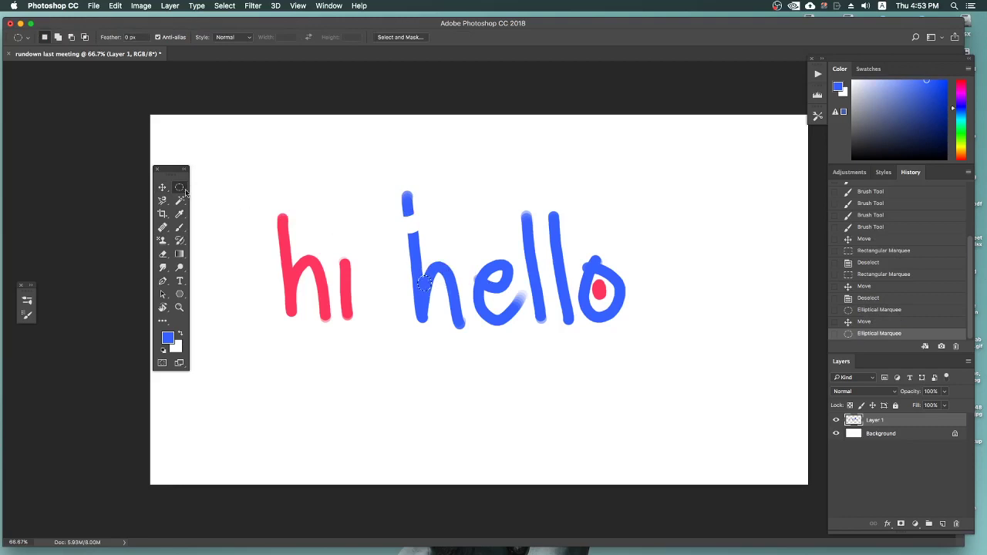
key(v)
drag(449, 217, 449, 218)
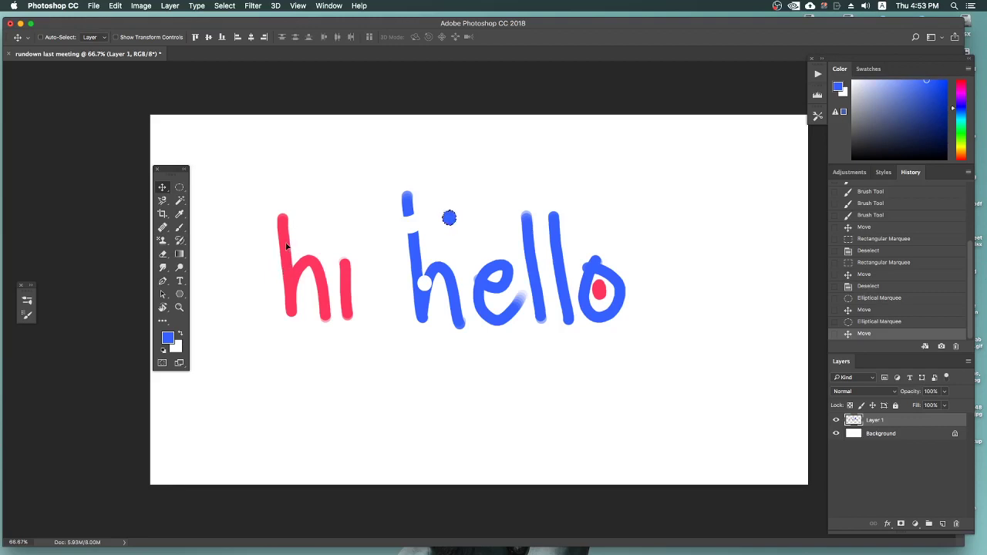
click(180, 190)
click(332, 213)
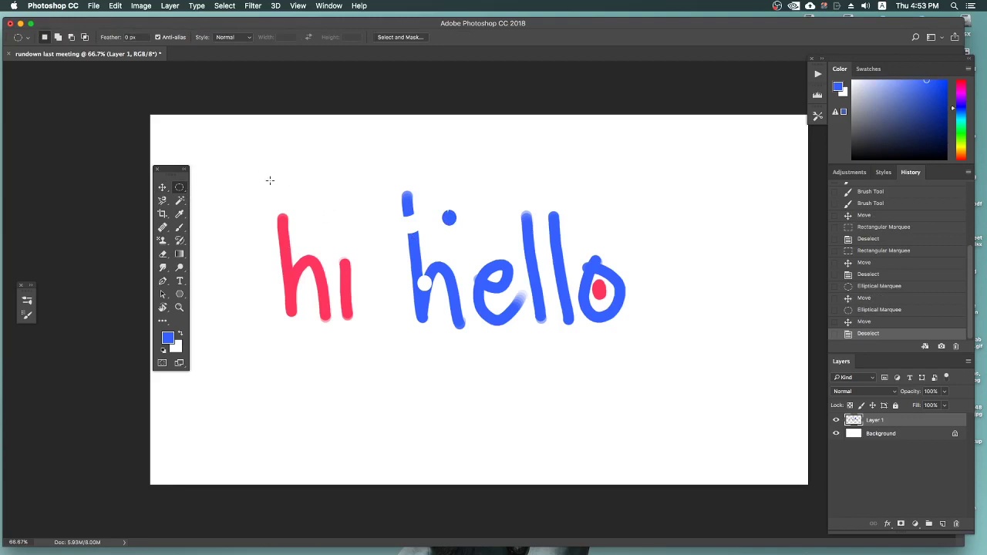
- Browse the lasso and marquee flyouts and settle on the freehand Lasso Tool
click(159, 205)
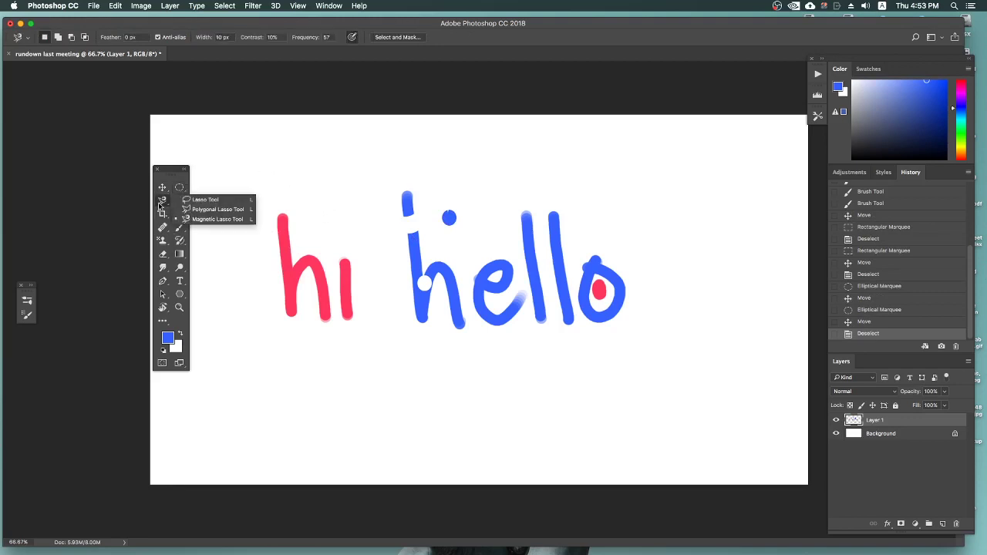
click(184, 200)
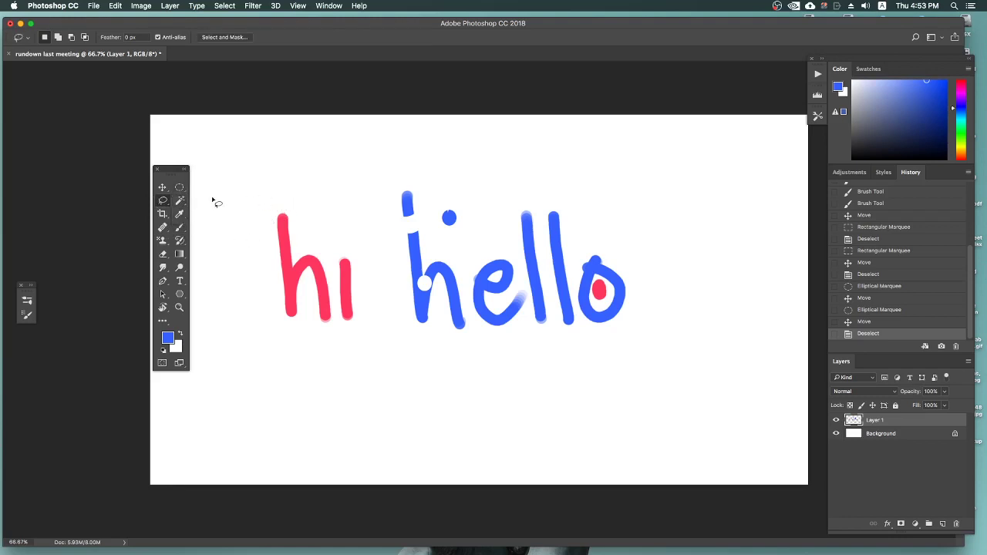
click(161, 204)
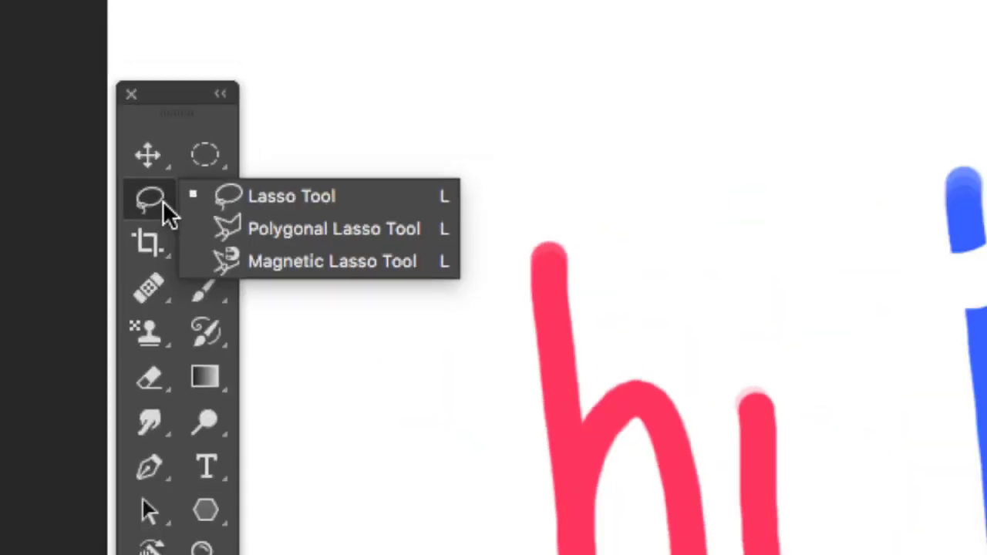
click(205, 159)
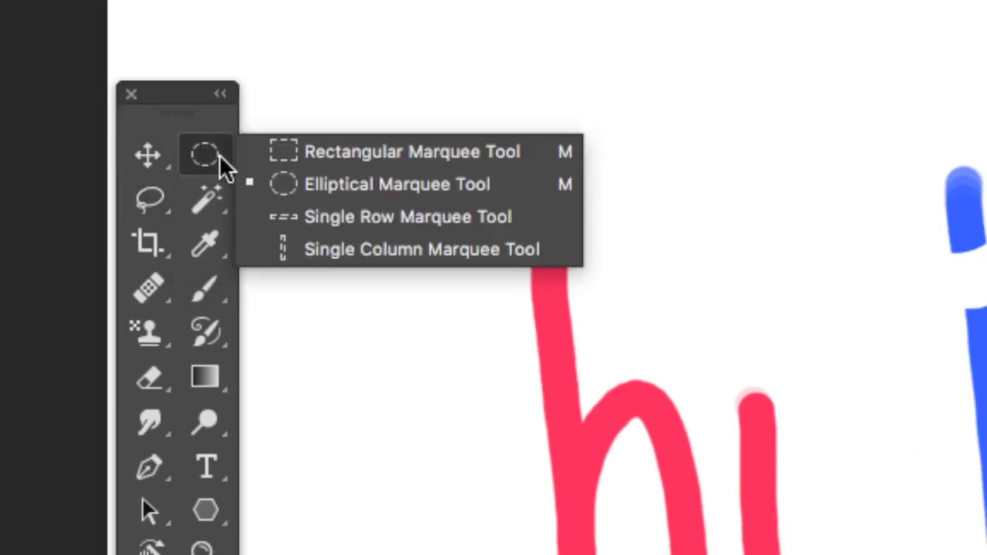
click(159, 209)
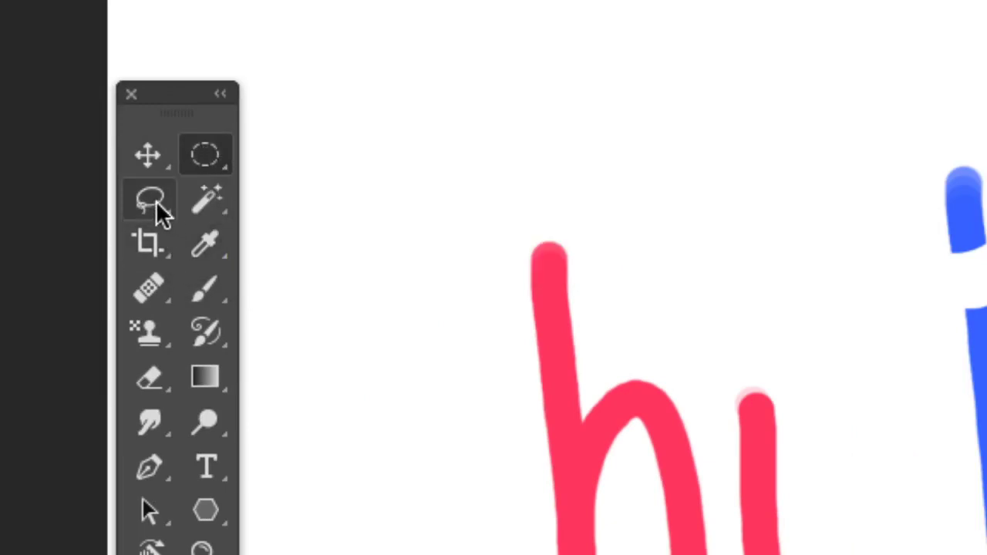
click(153, 214)
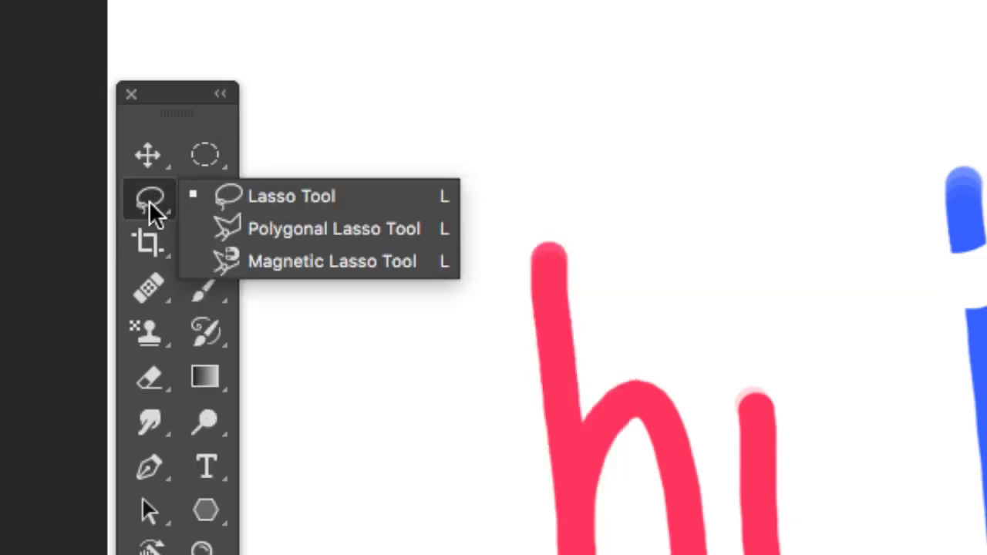
click(284, 207)
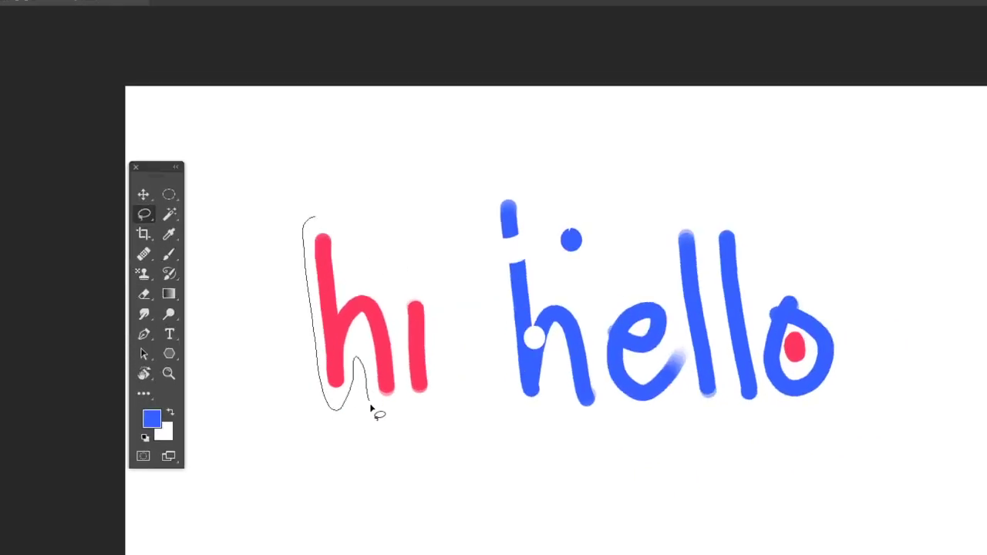
- Lasso the red h of 'hi' and move it left
drag(308, 222, 310, 216)
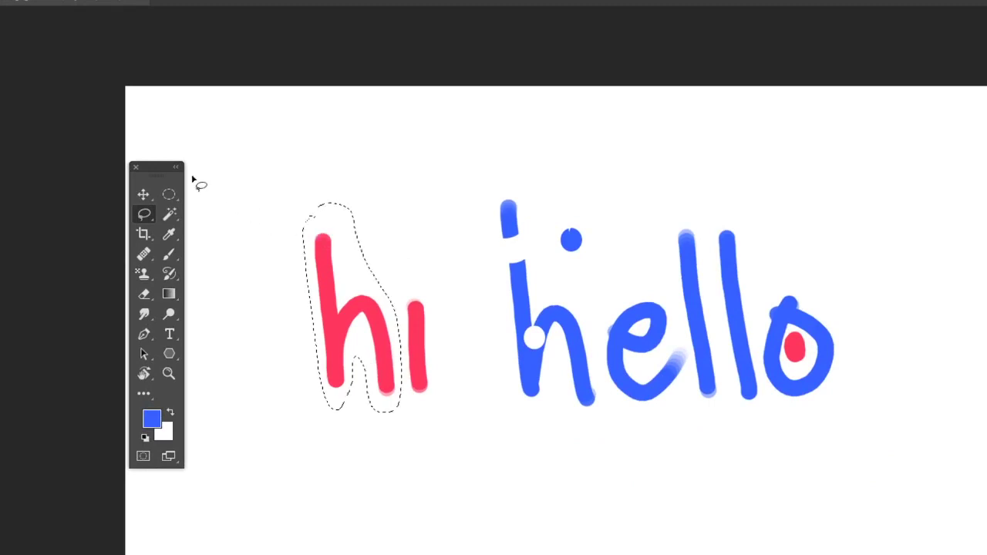
click(143, 194)
drag(339, 309, 228, 305)
- Lasso the bottom of the red i, shift it left beside the h, and deselect
key(l)
mouse_move(402, 286)
mouse_down()
mouse_move(392, 339)
mouse_move(404, 287)
mouse_up()
mouse_move(441, 353)
mouse_down()
mouse_move(463, 378)
mouse_move(437, 347)
mouse_move(316, 376)
mouse_up()
click(142, 192)
click(169, 194)
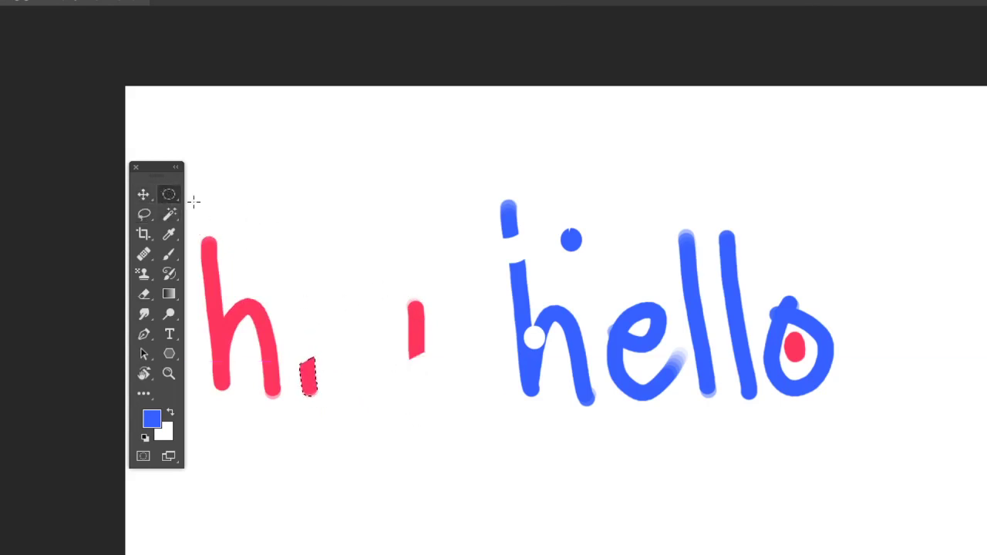
drag(375, 258, 377, 259)
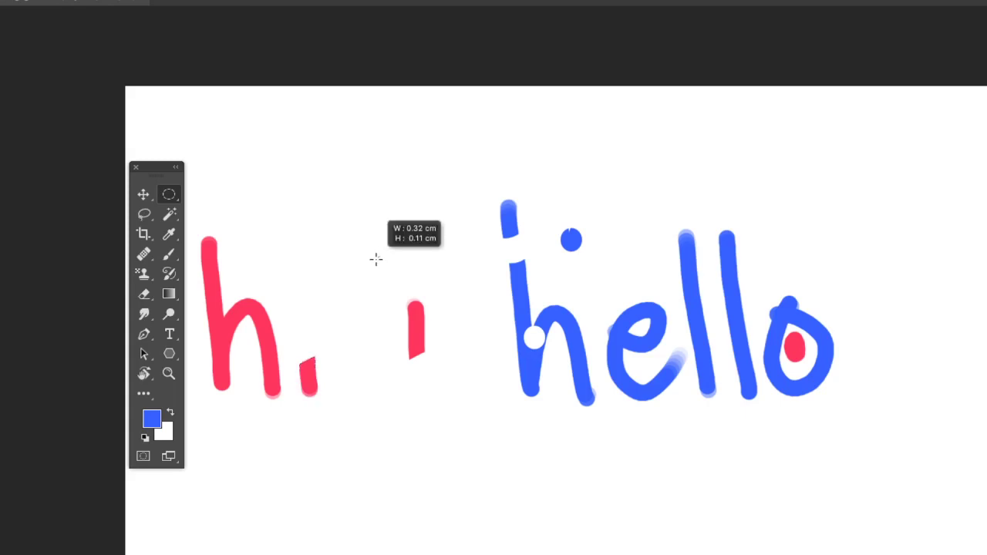
right_click(142, 217)
click(216, 223)
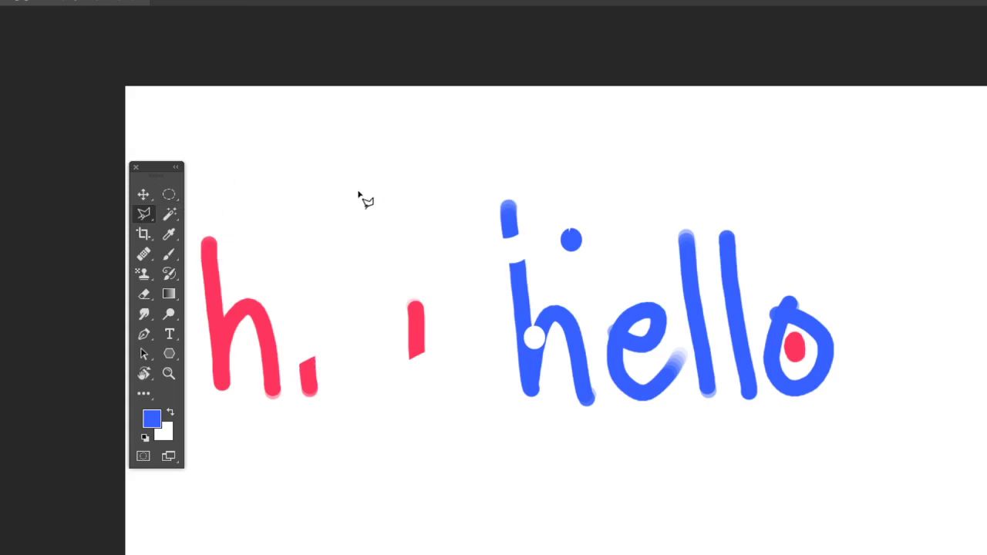
key(ctrl+plus)
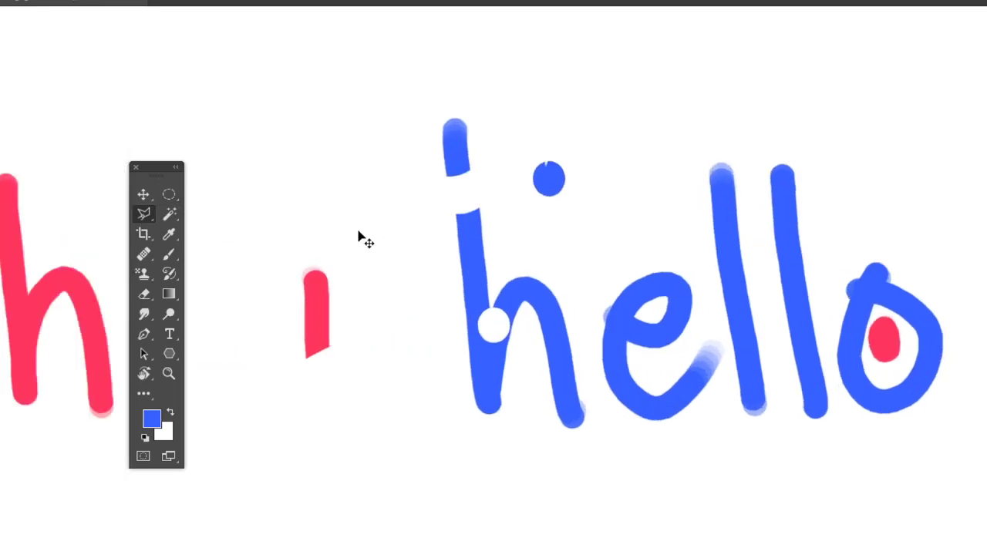
key(ctrl+minus)
key(ctrl+plus)
drag(359, 245, 425, 267)
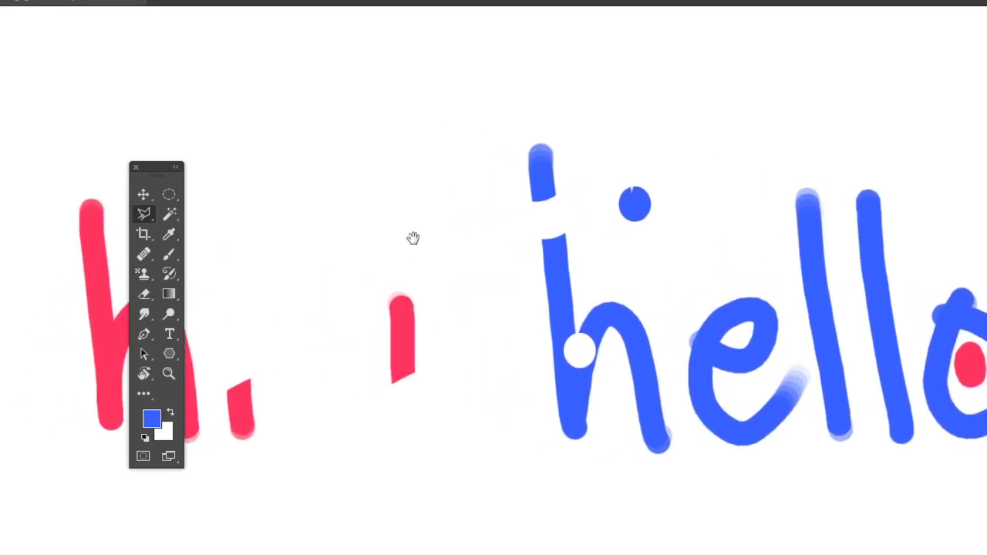
click(383, 112)
click(333, 188)
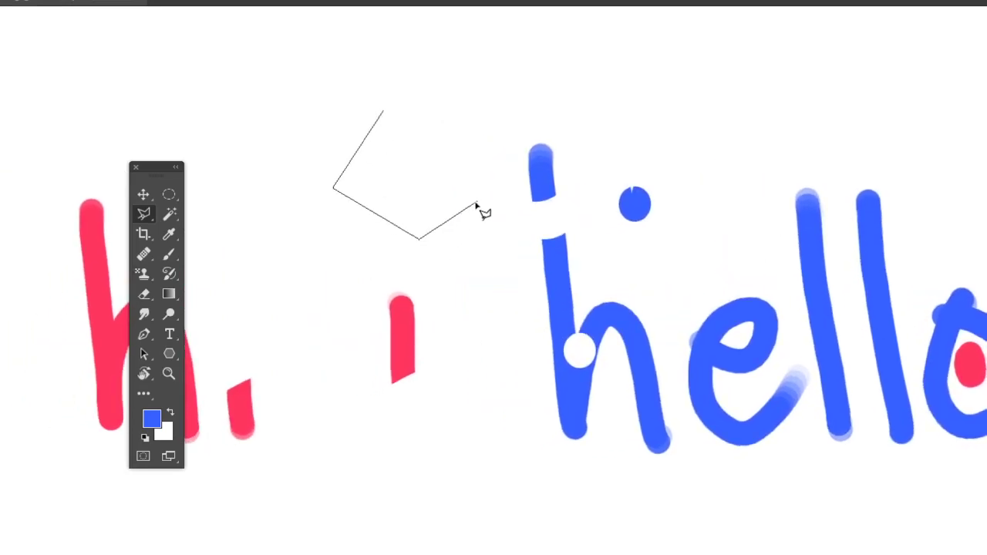
click(478, 202)
click(468, 293)
click(507, 276)
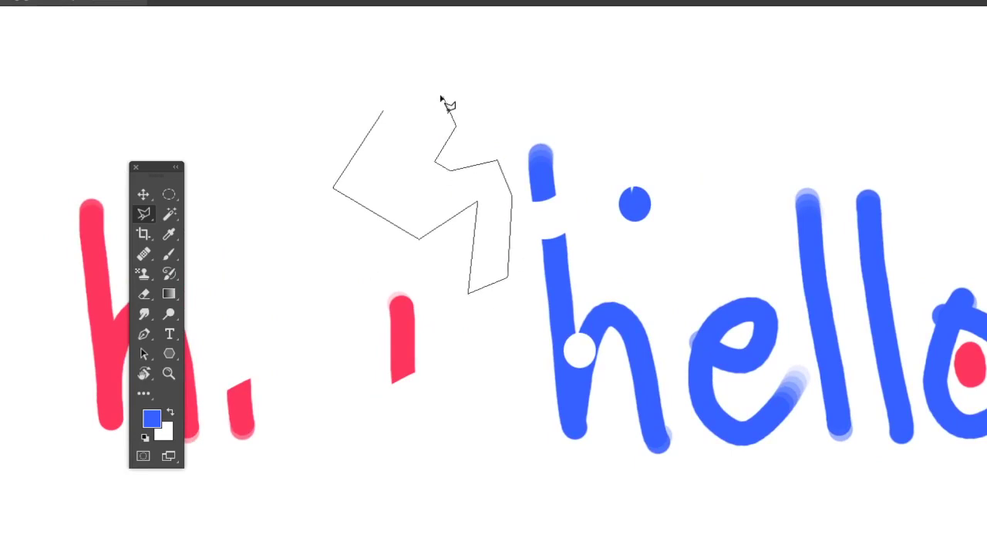
click(384, 111)
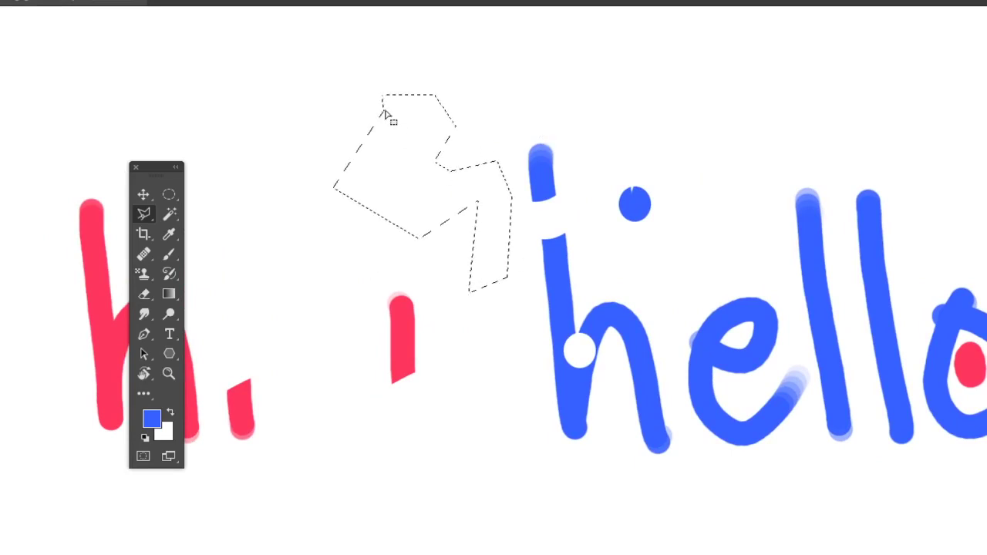
key(ctrl+d)
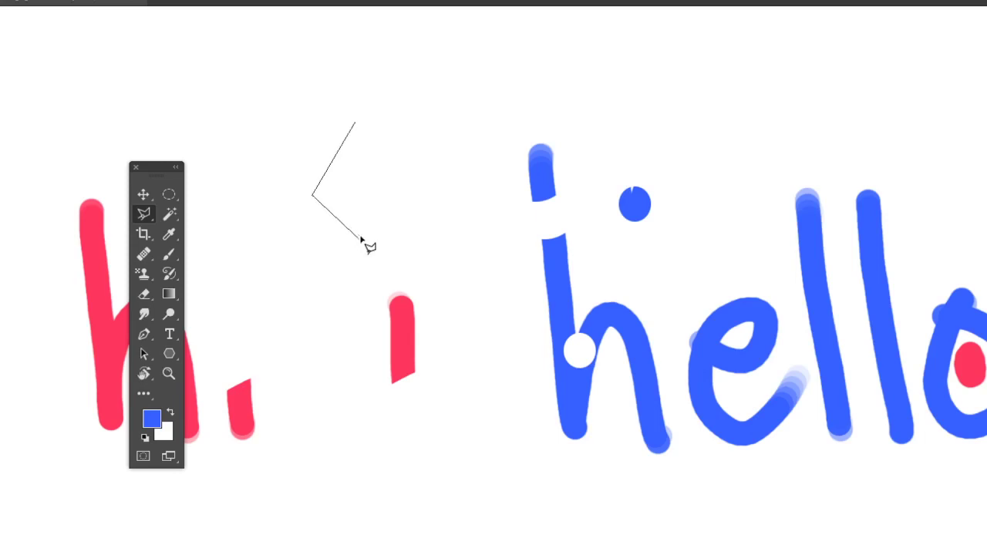
click(360, 239)
click(407, 217)
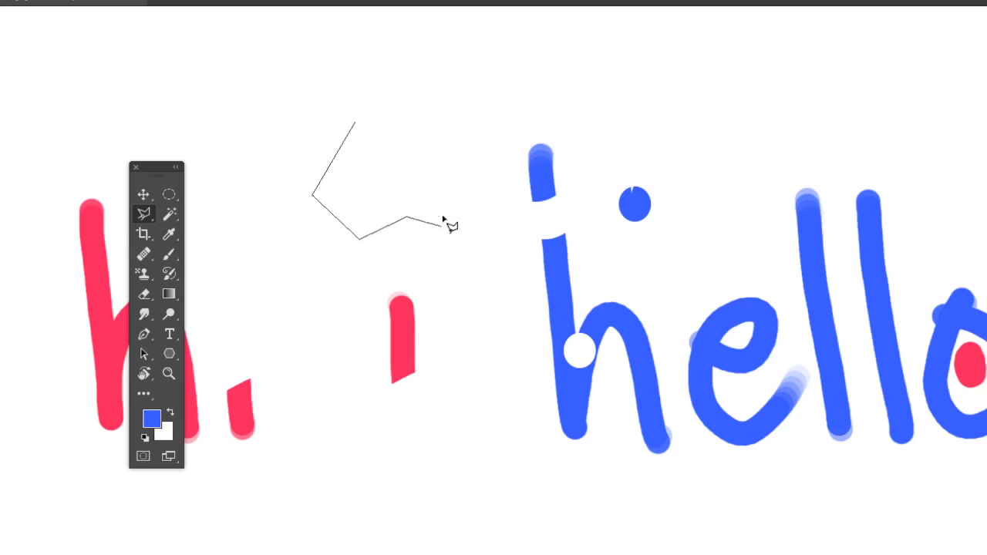
click(355, 123)
key(ctrl+d)
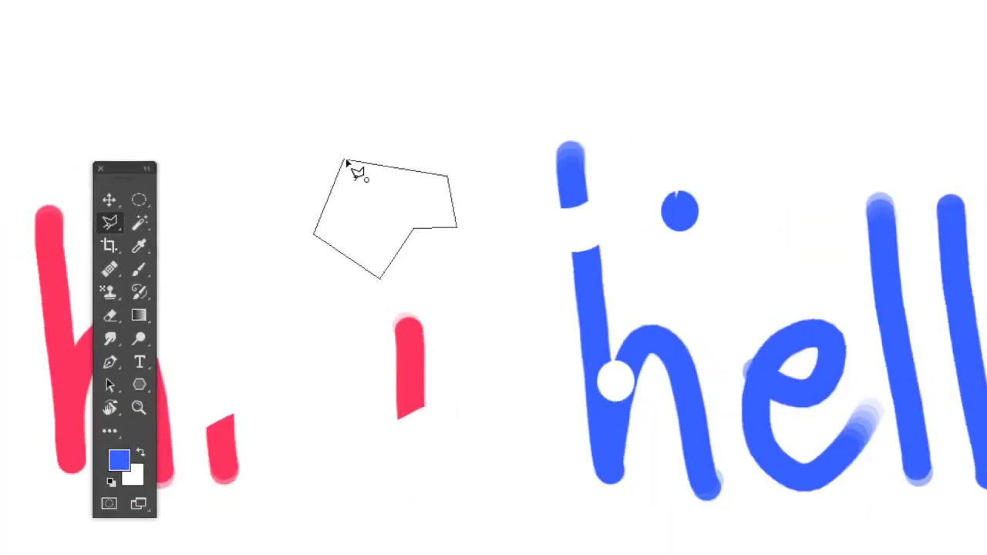
click(344, 163)
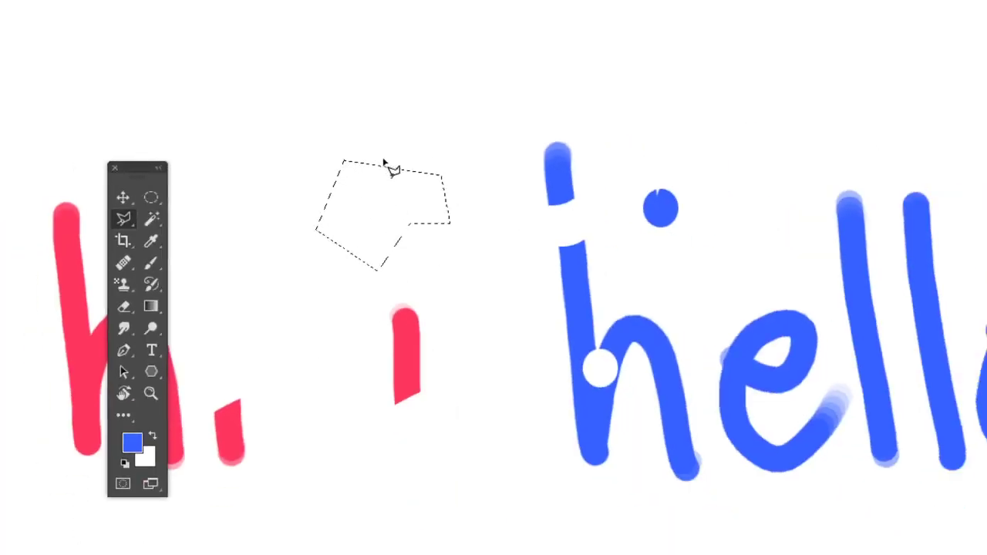
click(293, 164)
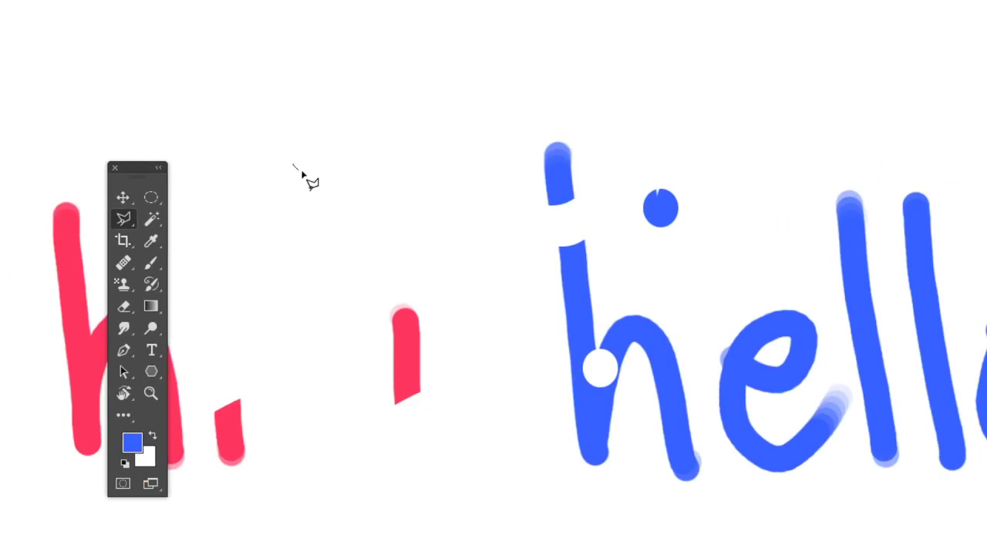
click(287, 256)
click(402, 271)
click(431, 185)
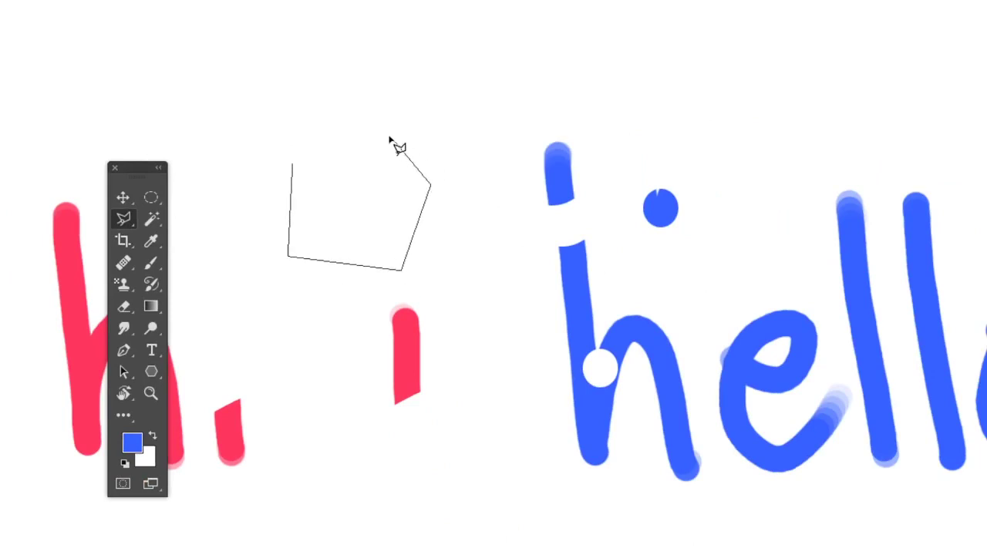
click(365, 116)
click(294, 114)
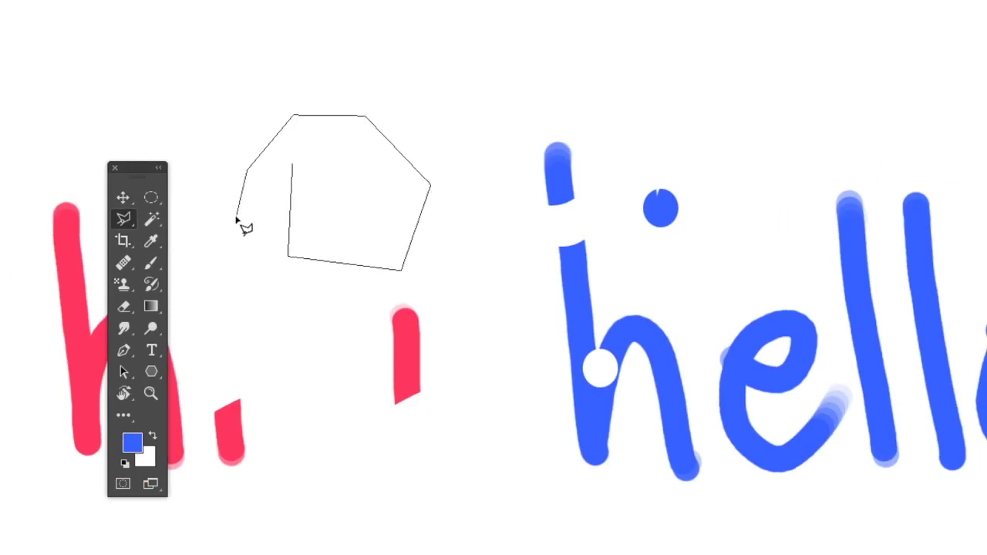
key(BackSpace)
key(BackSpace)
key(BackSpace)
key(BackSpace)
key(BackSpace)
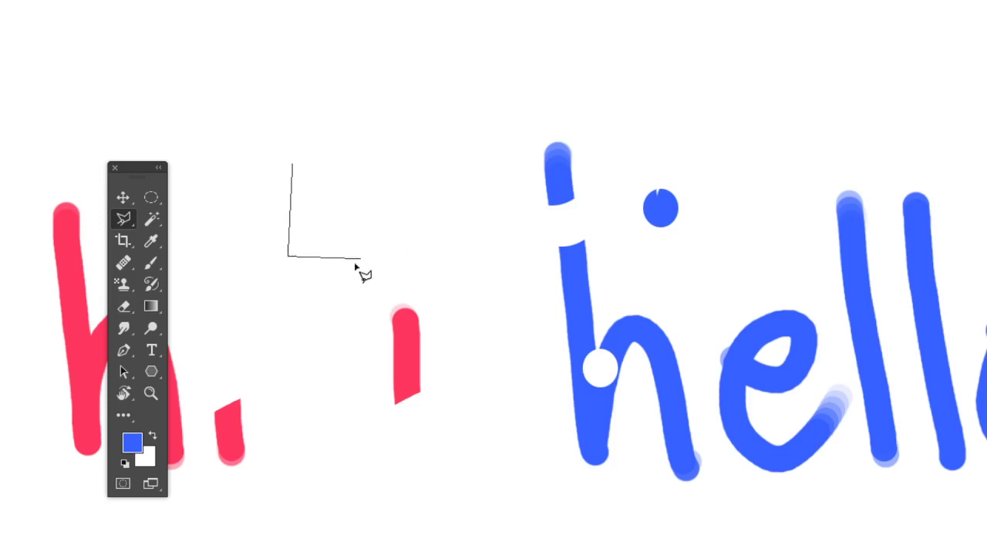
click(332, 284)
key(BackSpace)
click(298, 304)
click(402, 273)
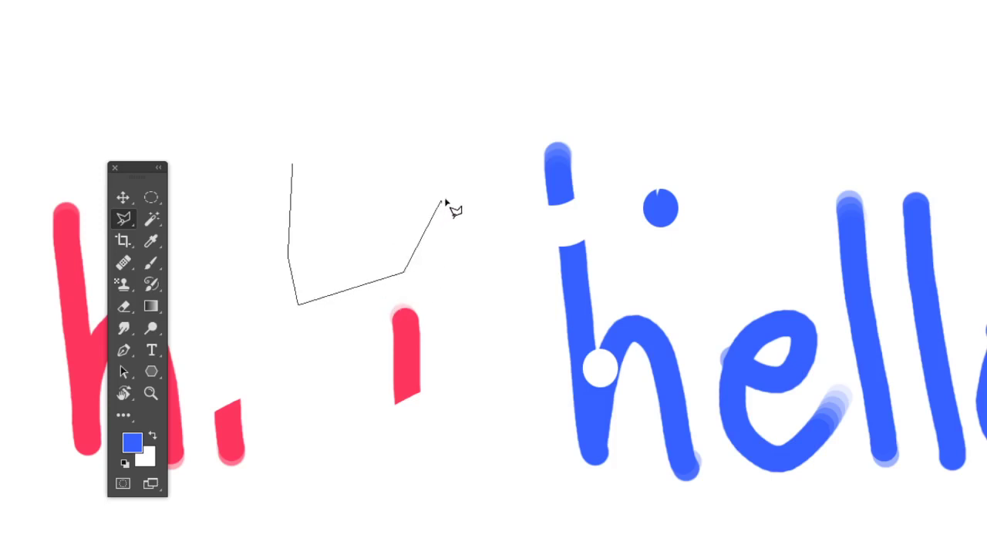
key(BackSpace)
key(BackSpace)
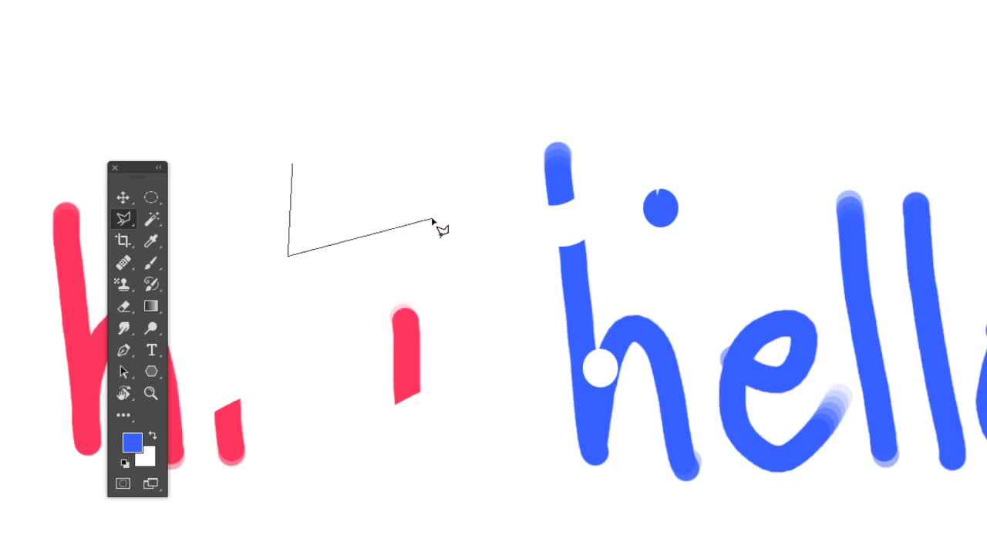
click(438, 245)
click(413, 134)
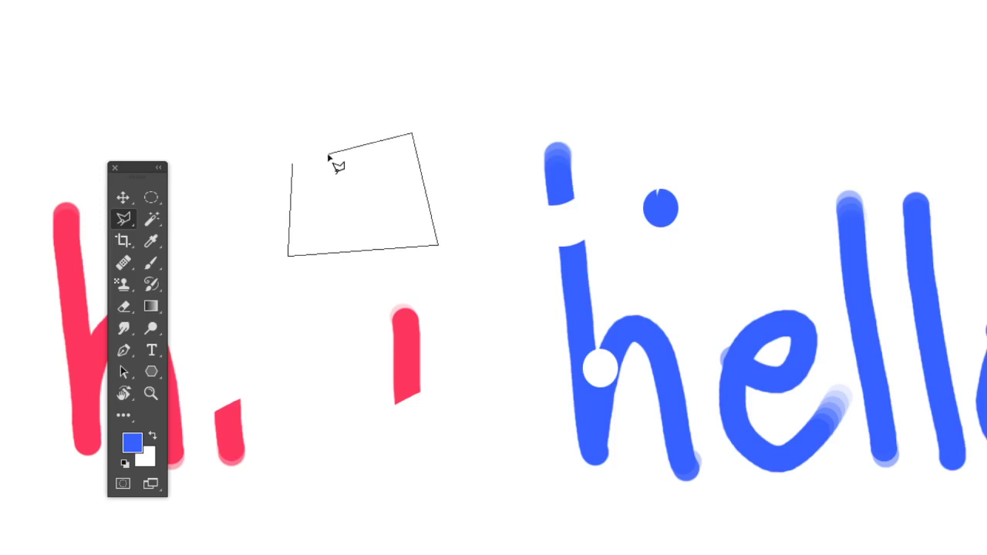
click(294, 168)
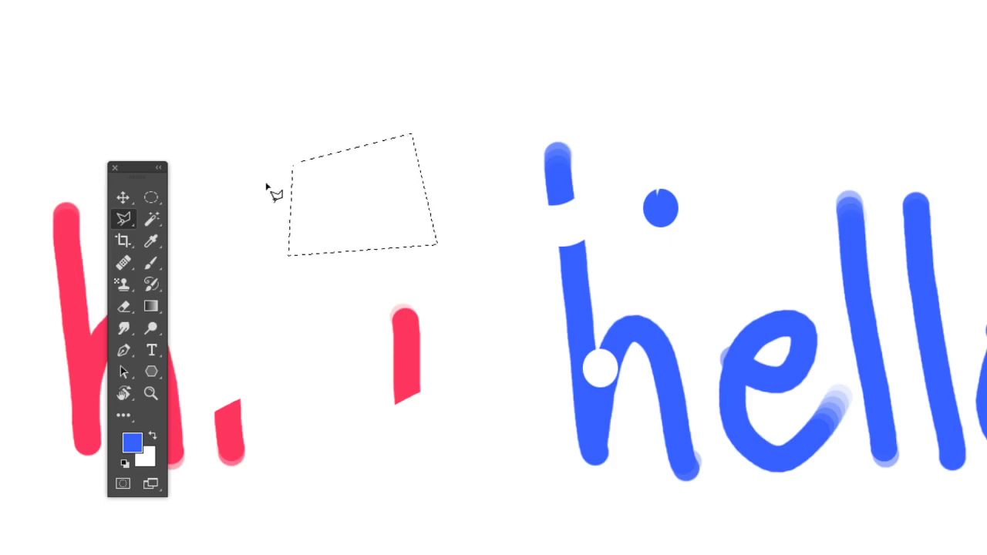
drag(124, 222, 178, 250)
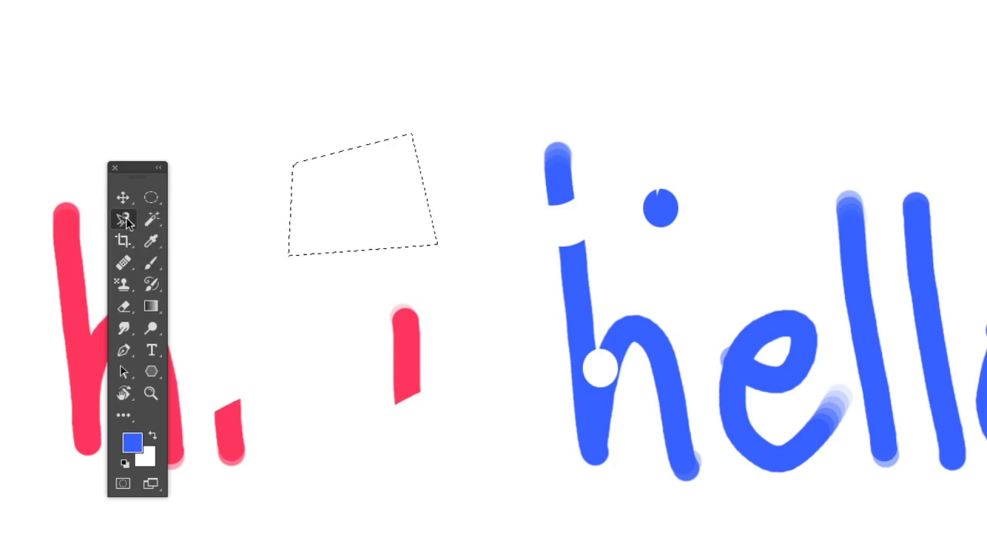
key(m)
click(346, 301)
key(ctrl+minus)
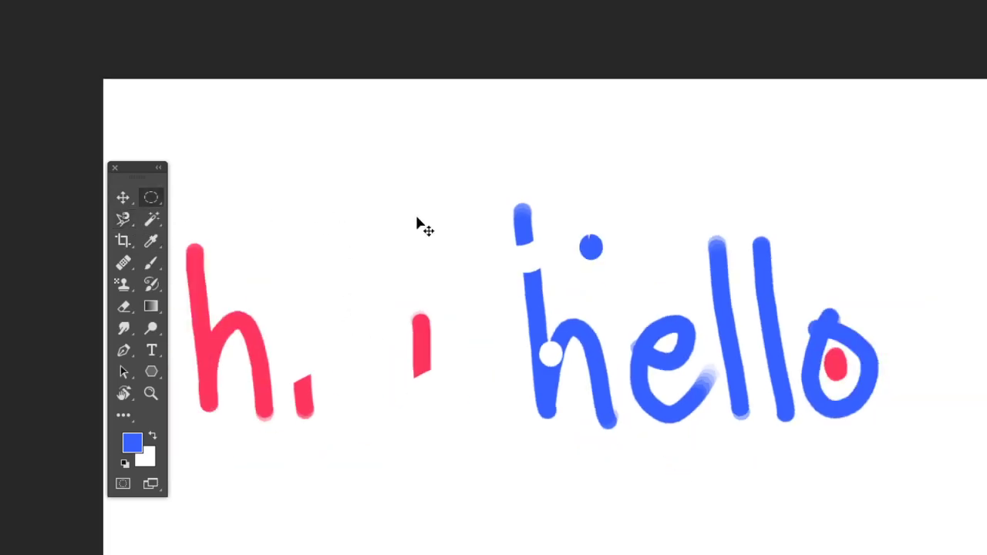
key(ctrl+minus)
key(ctrl+plus)
key(ctrl+plus)
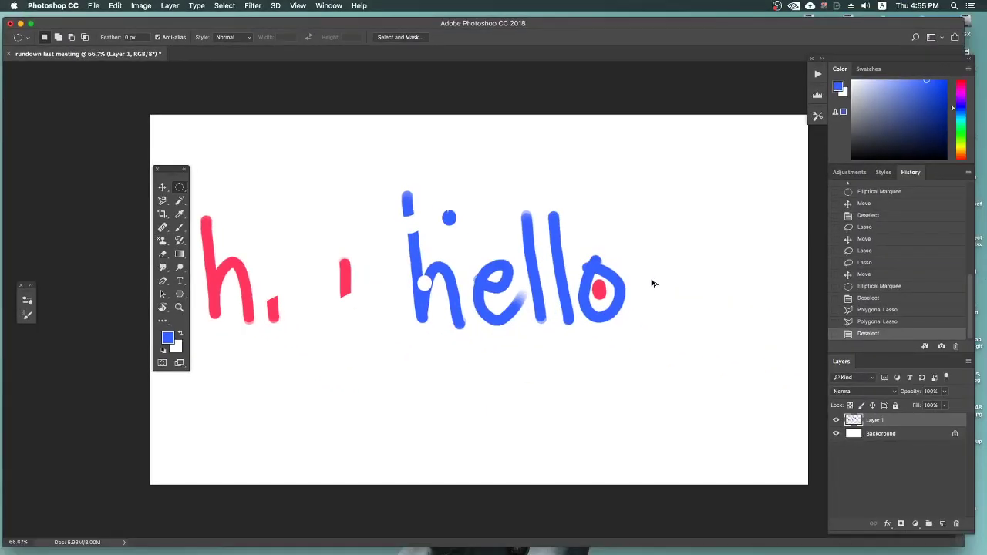
- Brush a green block above the red i fragment
key(b)
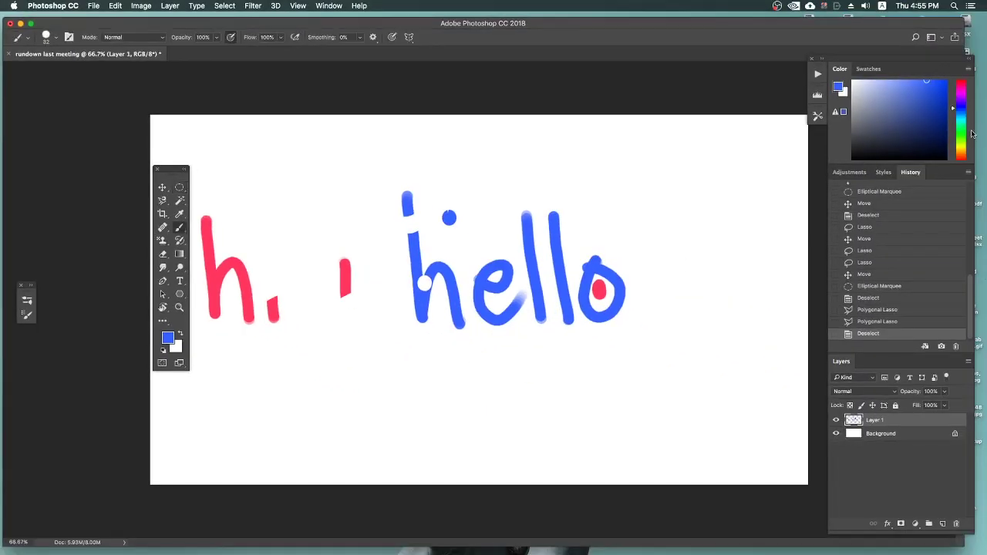
click(961, 137)
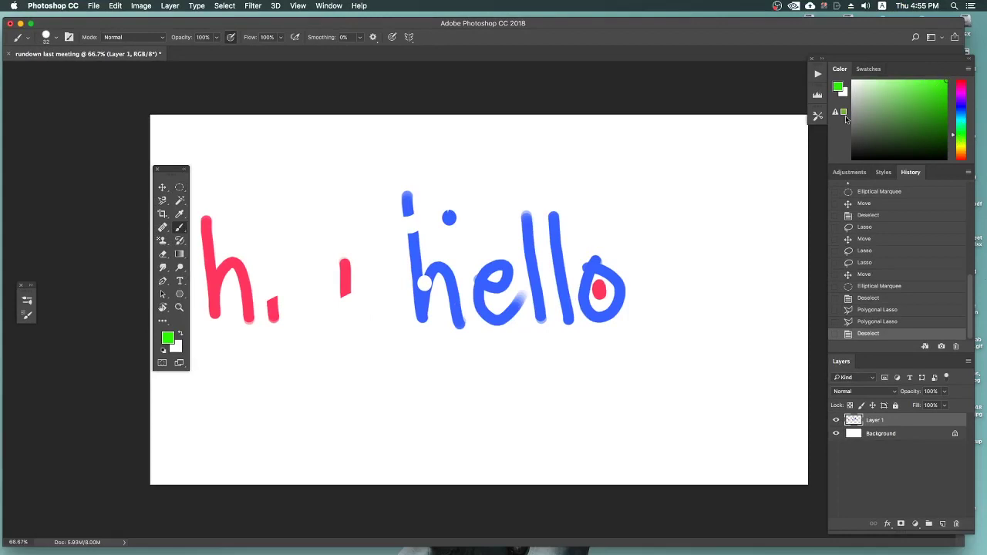
mouse_move(304, 177)
mouse_down()
mouse_move(341, 209)
mouse_move(310, 191)
mouse_move(333, 175)
mouse_move(338, 234)
mouse_move(343, 171)
mouse_up()
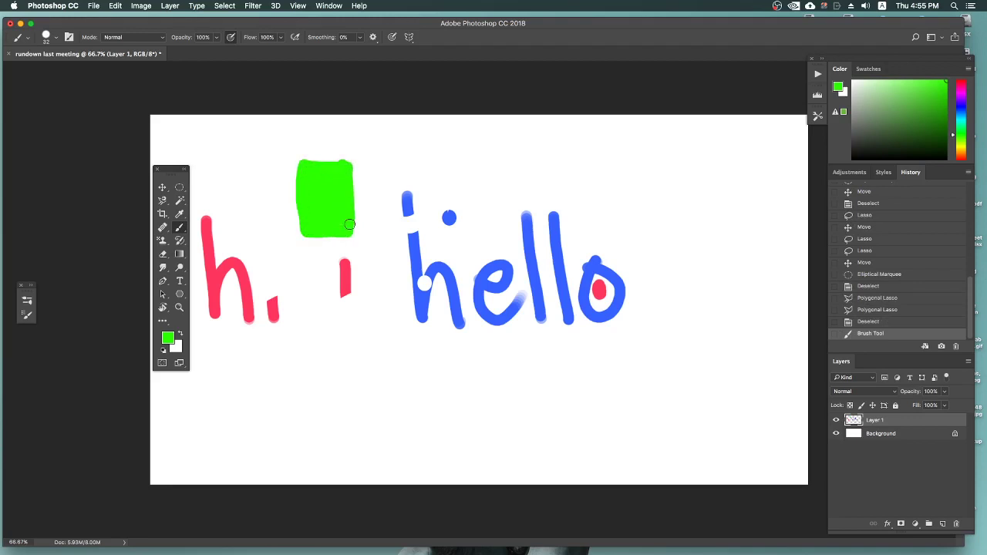
drag(313, 234, 349, 200)
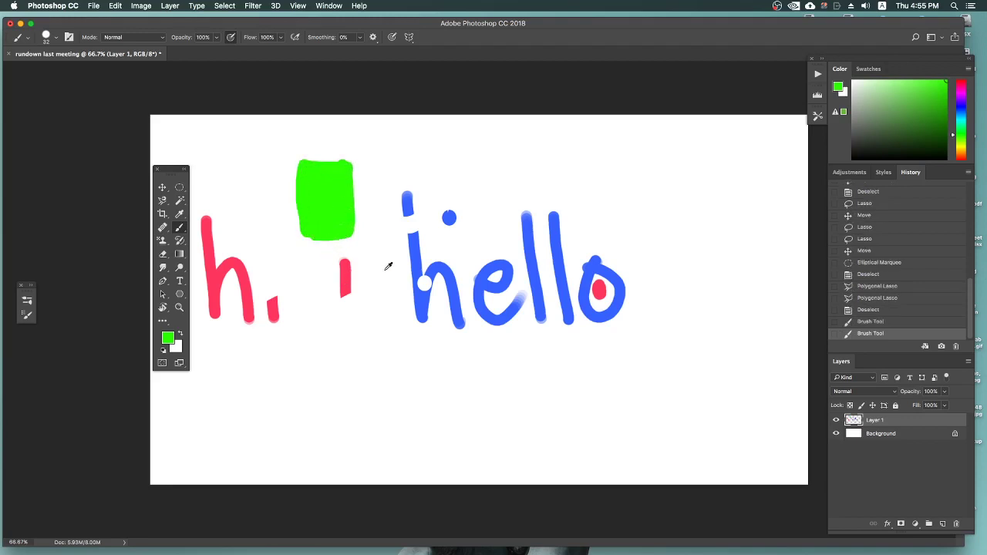
- Sample the hello blue and paint a blue plus sign on the green block
alt+click(411, 226)
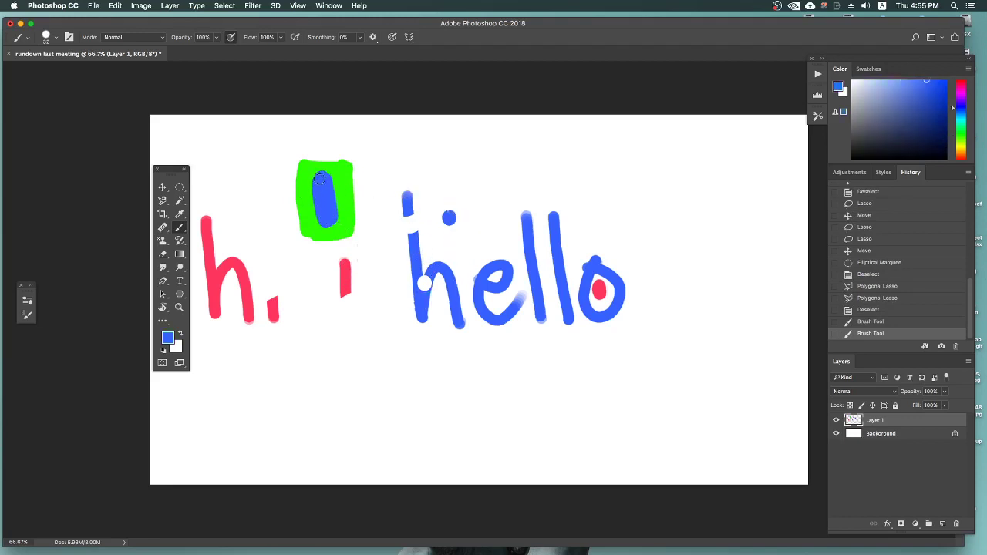
mouse_move(318, 178)
mouse_down()
mouse_move(313, 207)
mouse_move(353, 199)
mouse_up()
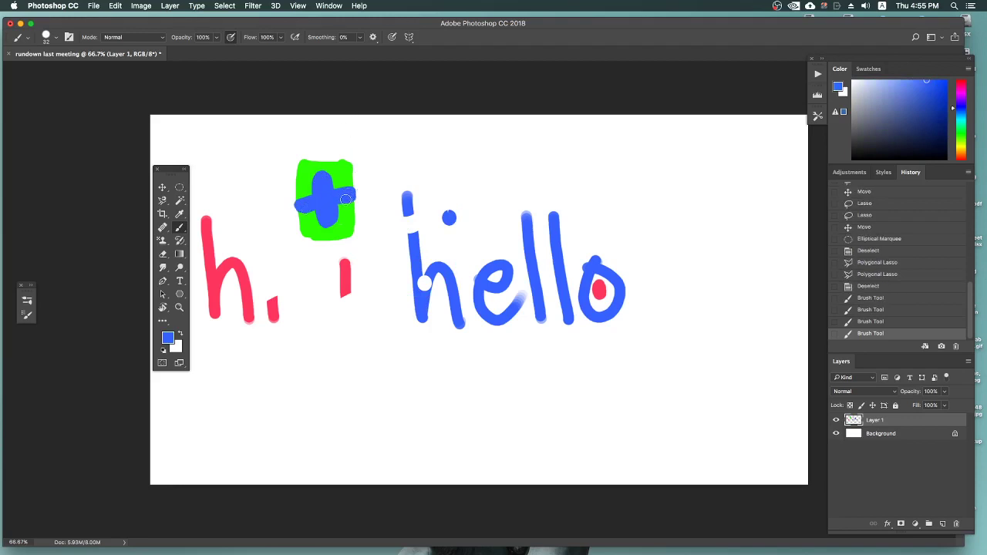
key(super+plus)
key(super+plus)
mouse_move(364, 271)
mouse_down()
mouse_move(427, 344)
mouse_move(456, 293)
mouse_up()
key(super+minus)
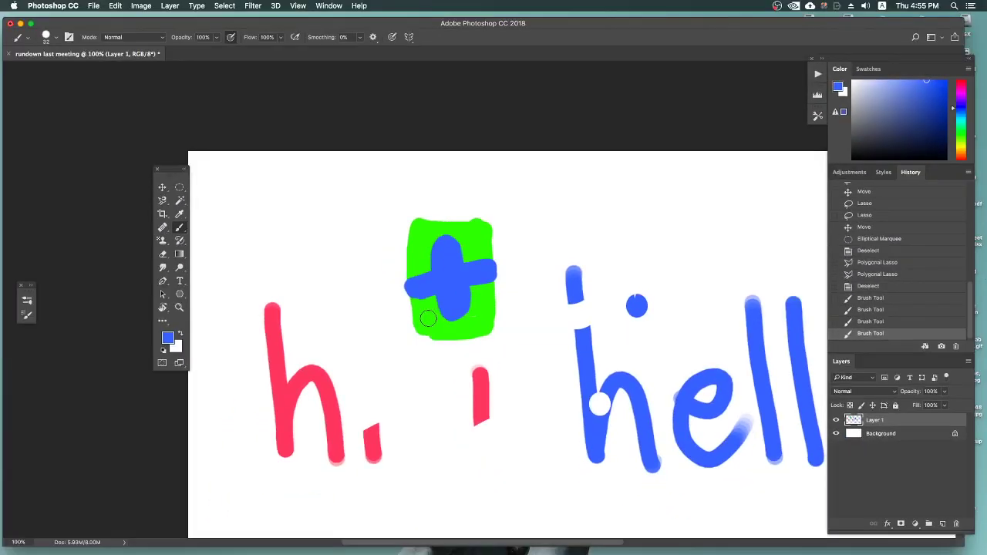
key(super+minus)
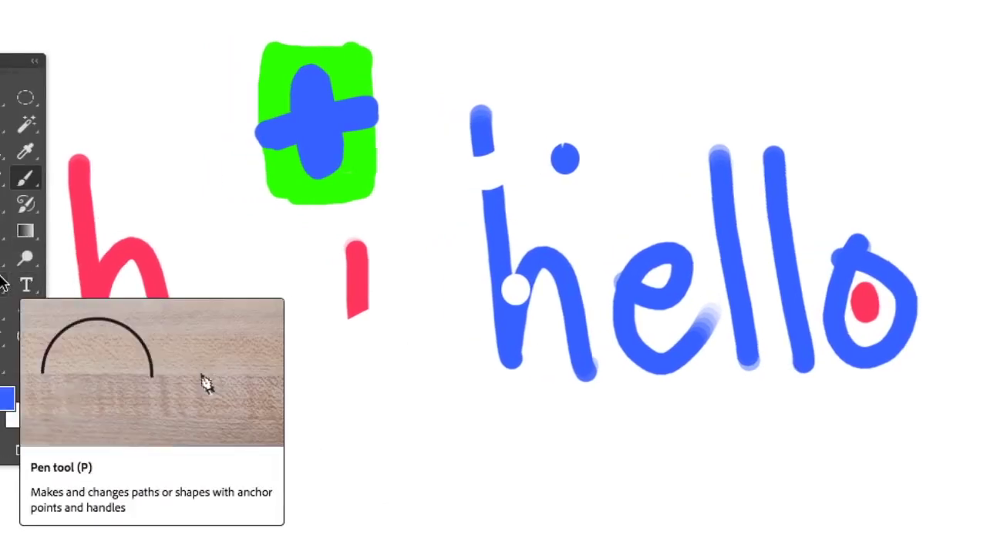
drag(31, 60, 162, 29)
click(179, 93)
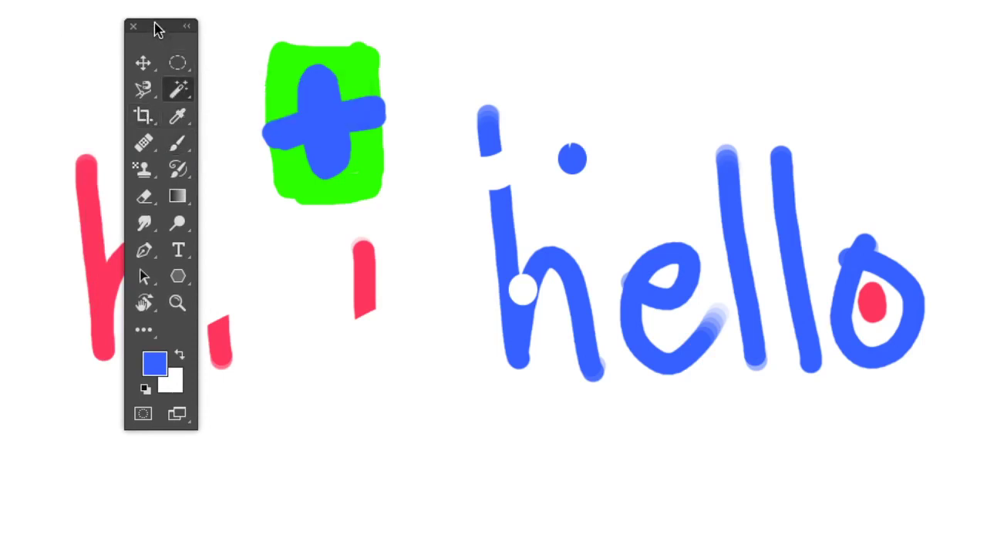
drag(185, 25, 180, 17)
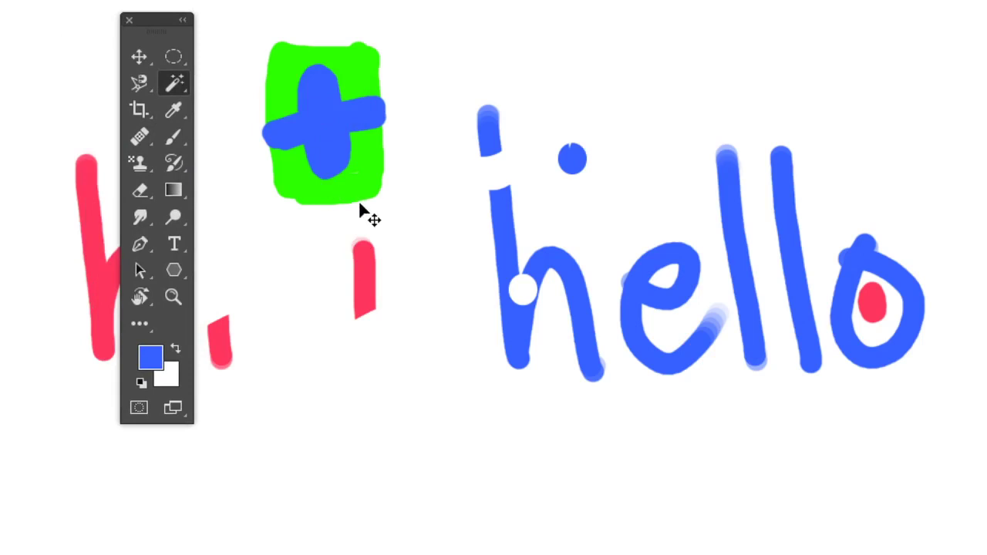
scroll(342, 203, up, 5)
scroll(529, 339, down, 3)
scroll(559, 368, up, 2)
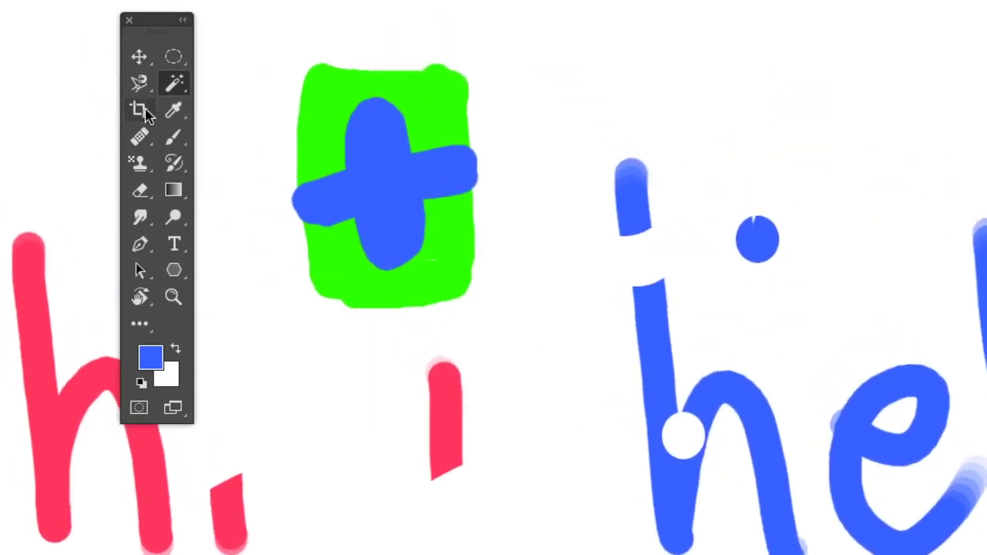
- Trace around the blue plus with the Magnetic Lasso Tool
right_click(138, 82)
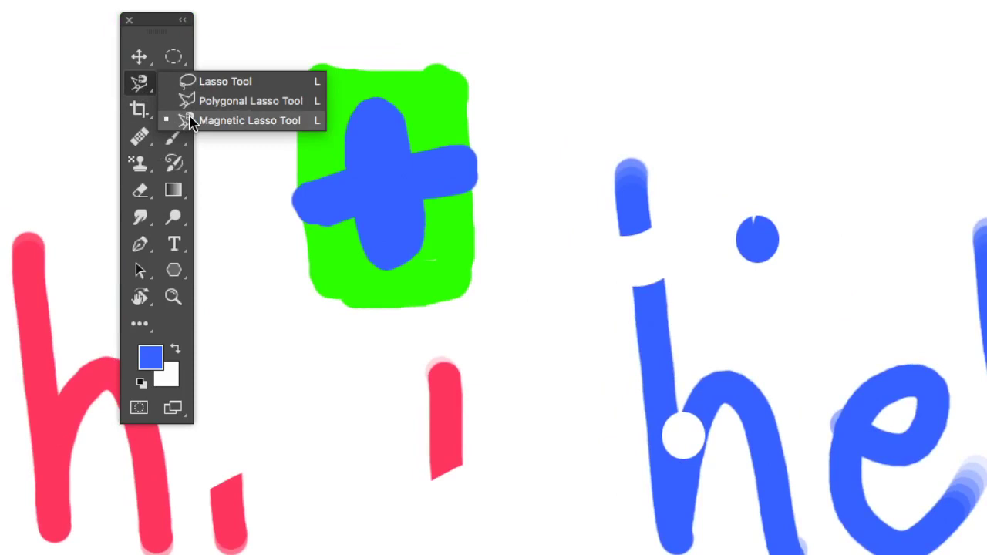
click(191, 121)
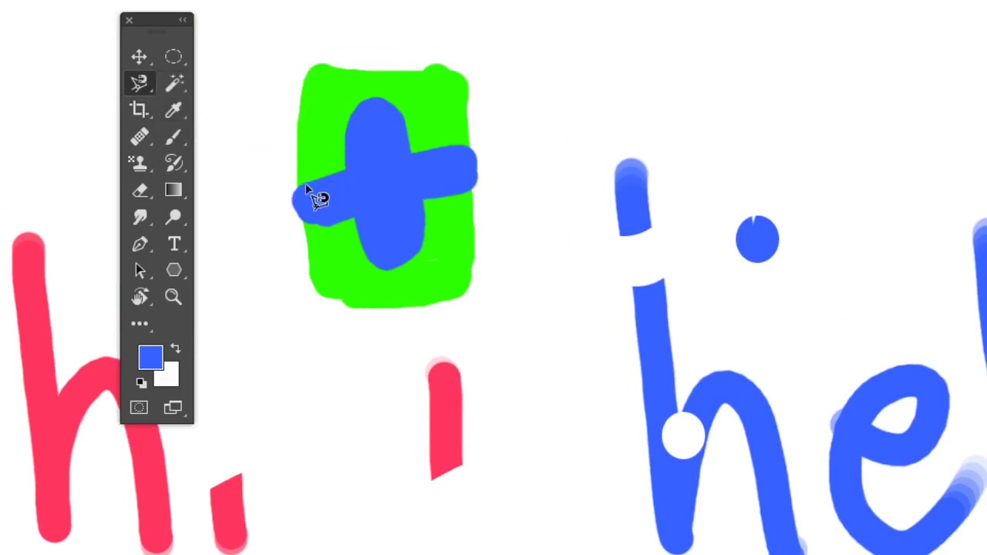
click(298, 188)
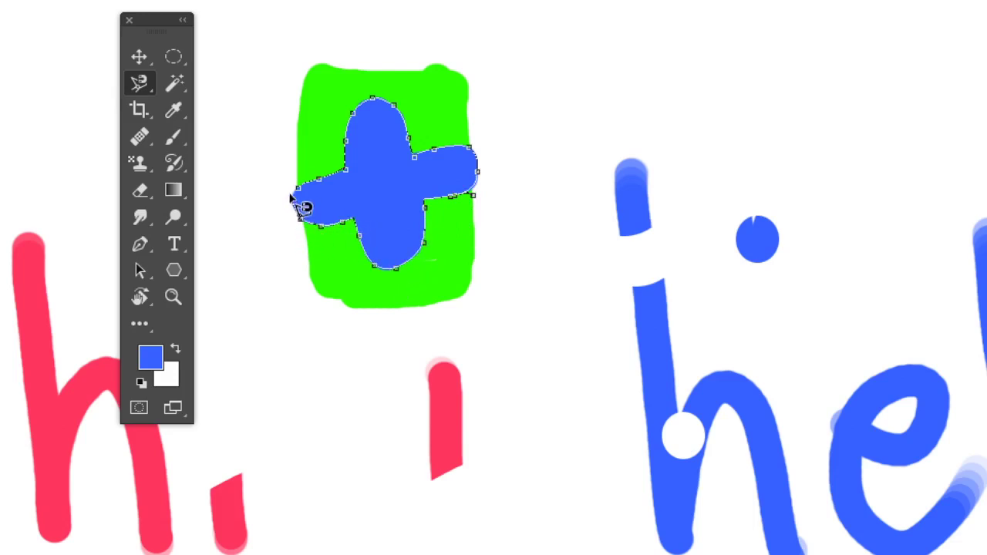
click(299, 192)
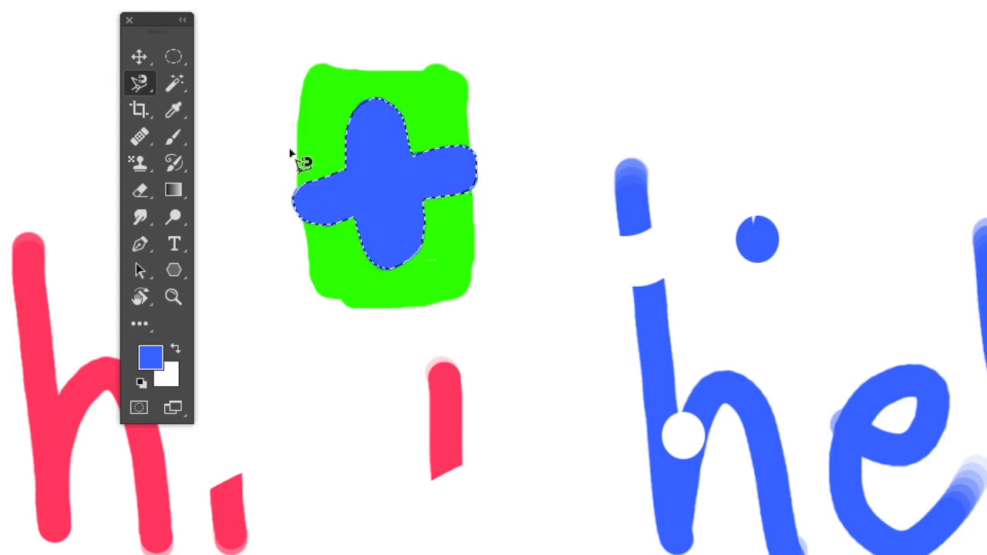
- Move the selected blue plus lower on the block, leaving a white plus gap
click(139, 58)
drag(408, 188, 600, 105)
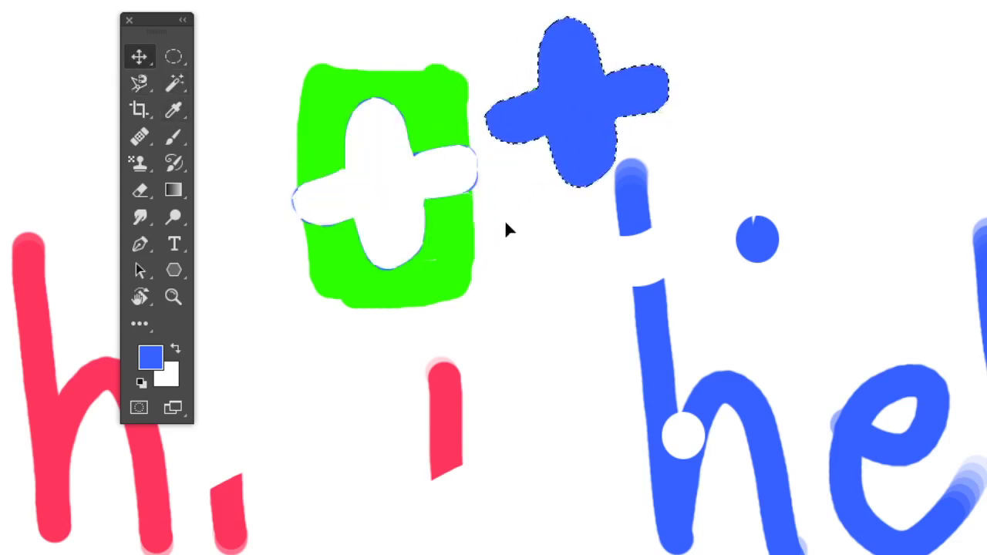
mouse_move(599, 98)
mouse_down()
mouse_move(443, 174)
mouse_move(403, 180)
mouse_move(428, 194)
mouse_move(423, 235)
mouse_up()
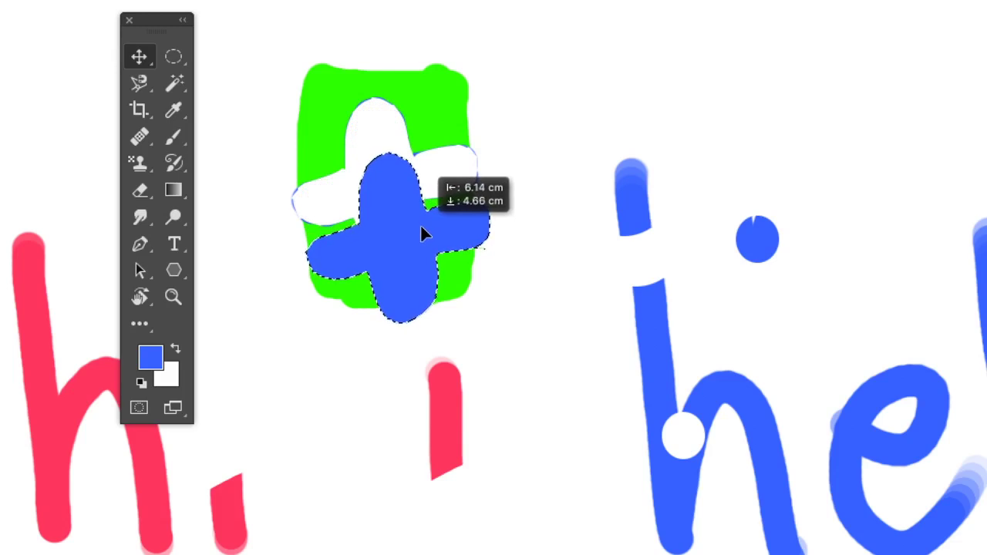
drag(419, 230, 419, 219)
- With the Magic Wand, pick the first green fragment and move it up and right of the block
click(173, 61)
click(249, 130)
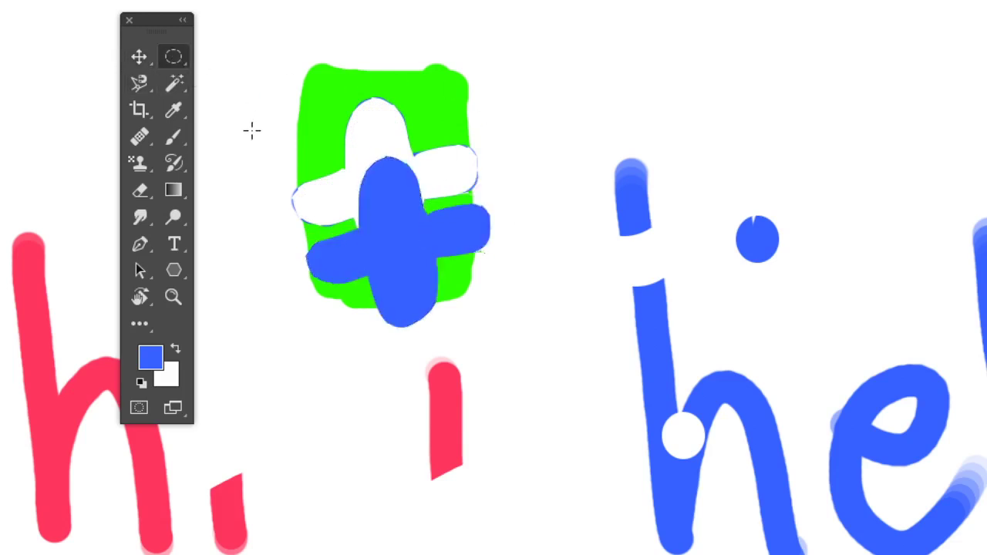
click(174, 86)
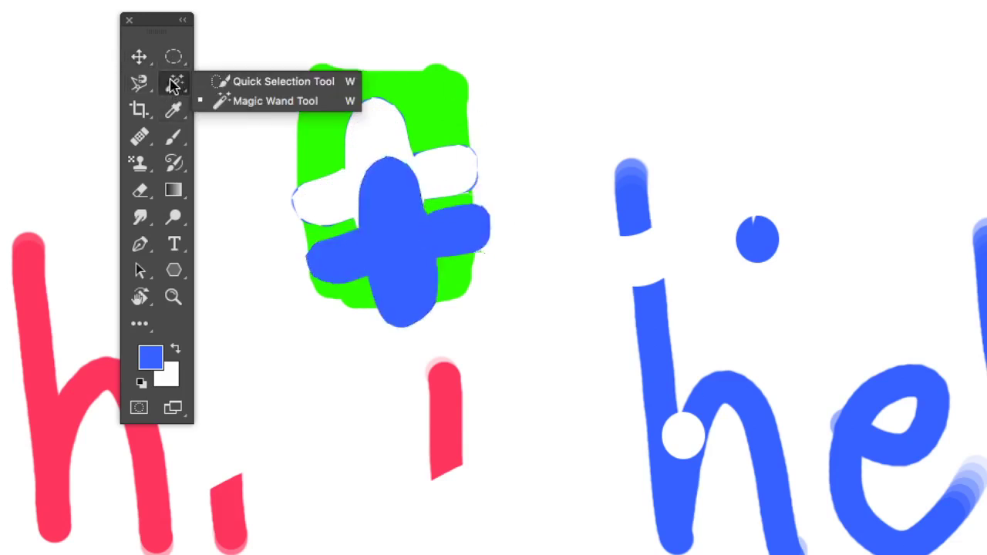
click(233, 101)
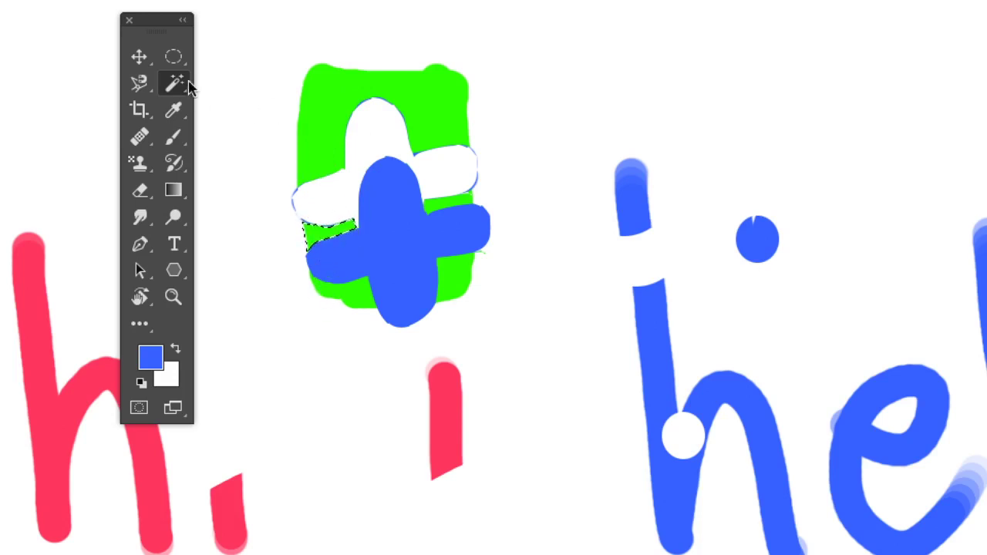
click(140, 58)
drag(320, 243, 552, 146)
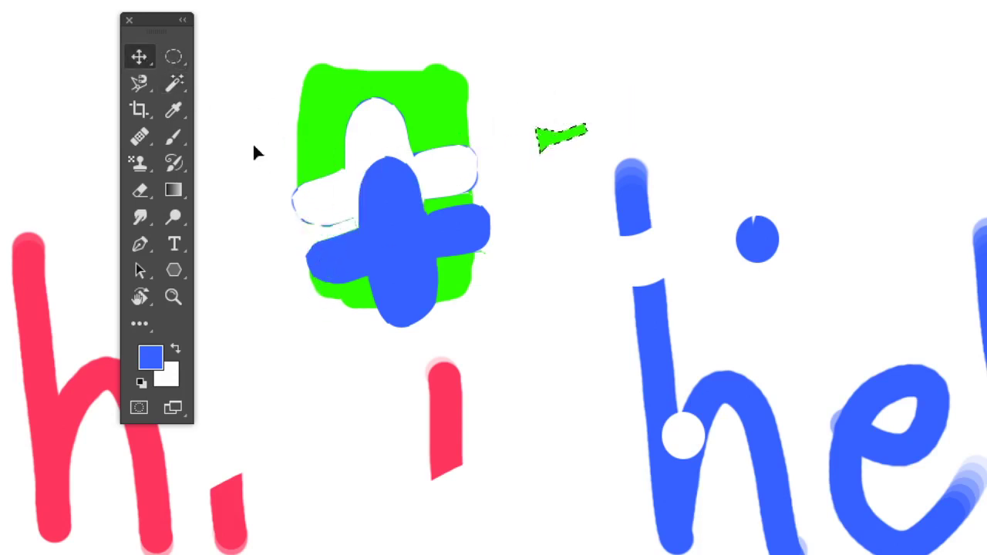
- Move the green patches below-left and right of the blue plus down and away from the block
click(176, 85)
click(361, 301)
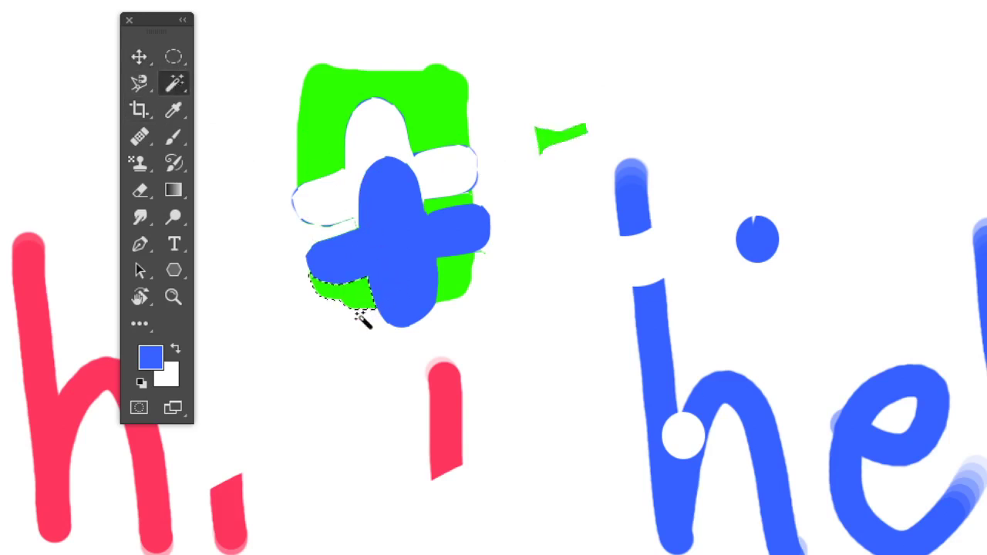
click(139, 57)
drag(357, 293, 324, 376)
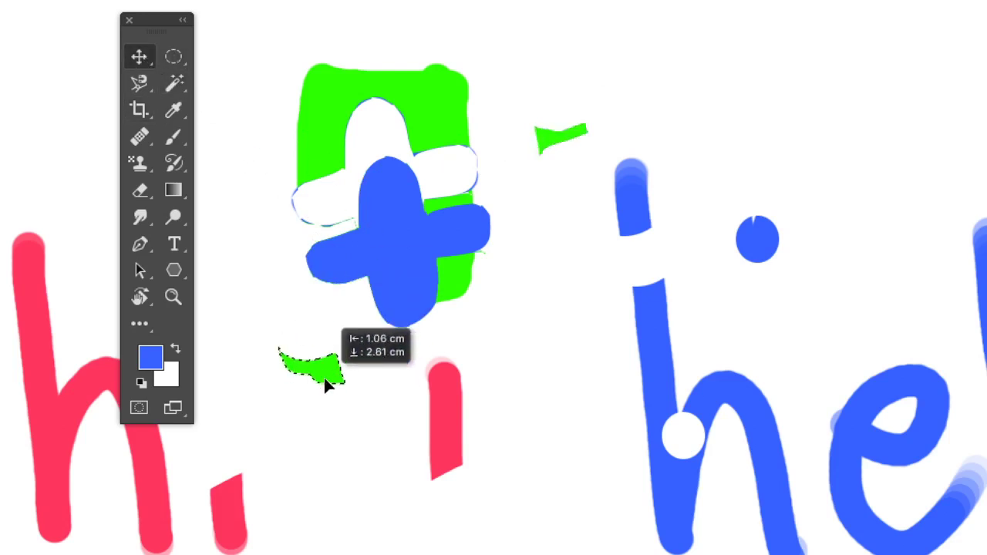
key(w)
click(463, 287)
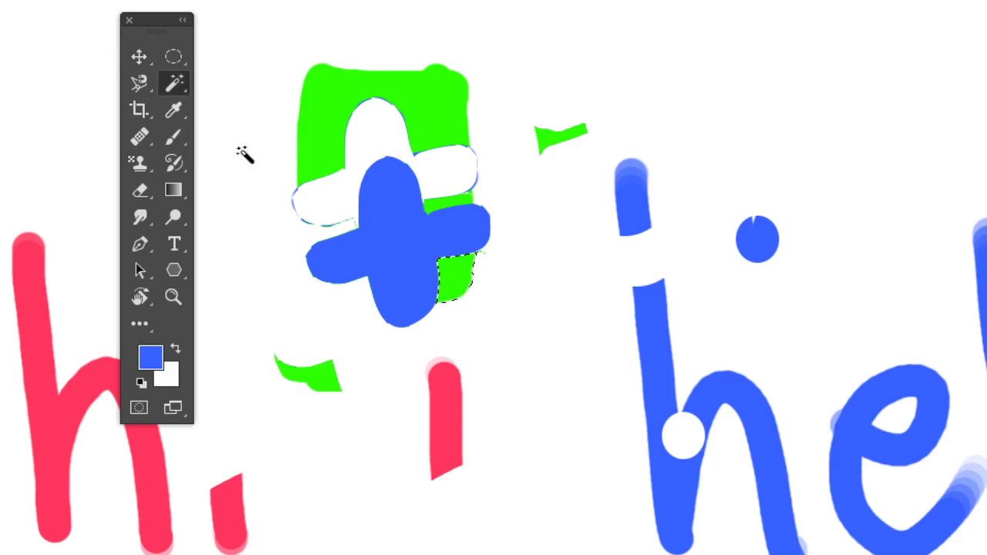
click(139, 58)
drag(459, 287, 515, 351)
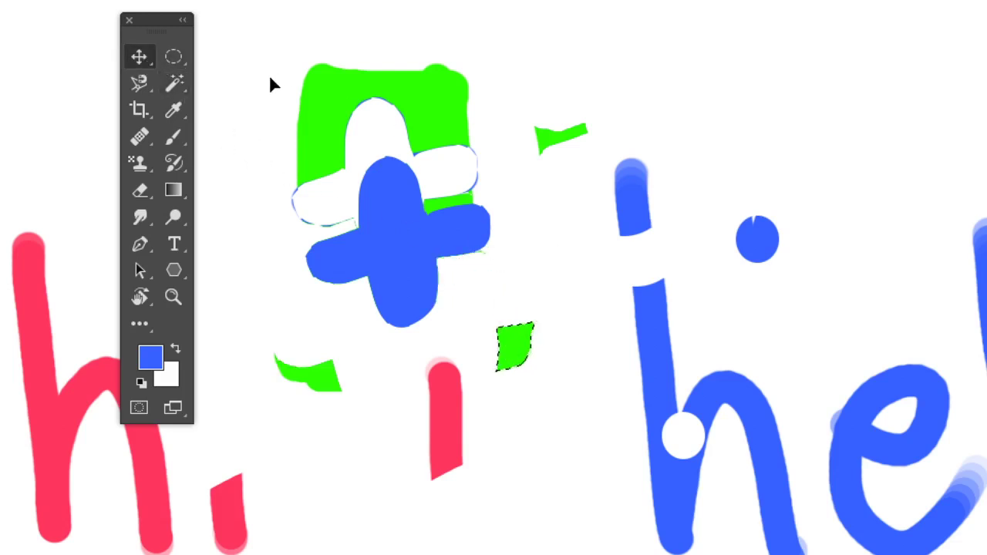
- Select the tiny green sliver at the plus's edge and drag it down away from the plus
click(174, 83)
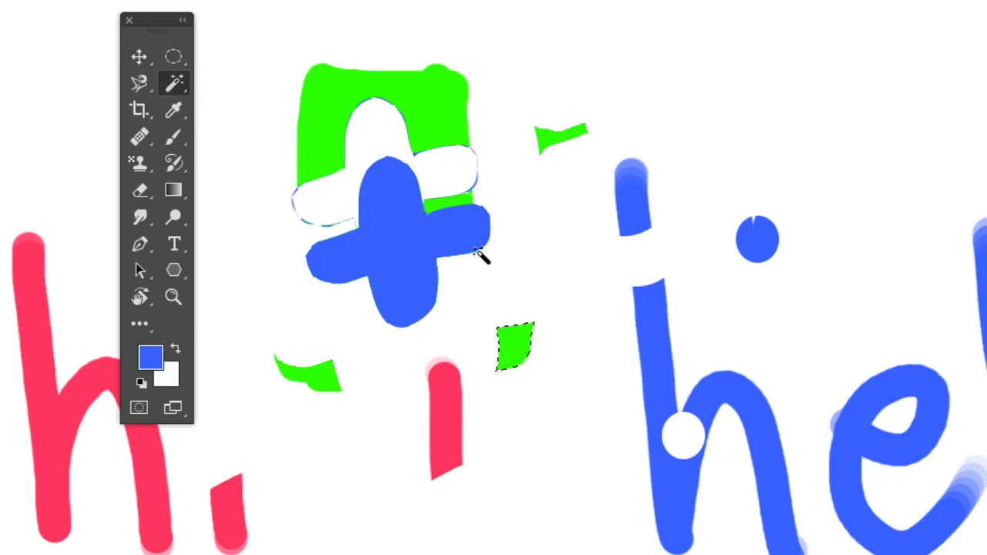
scroll(483, 255, up, 5)
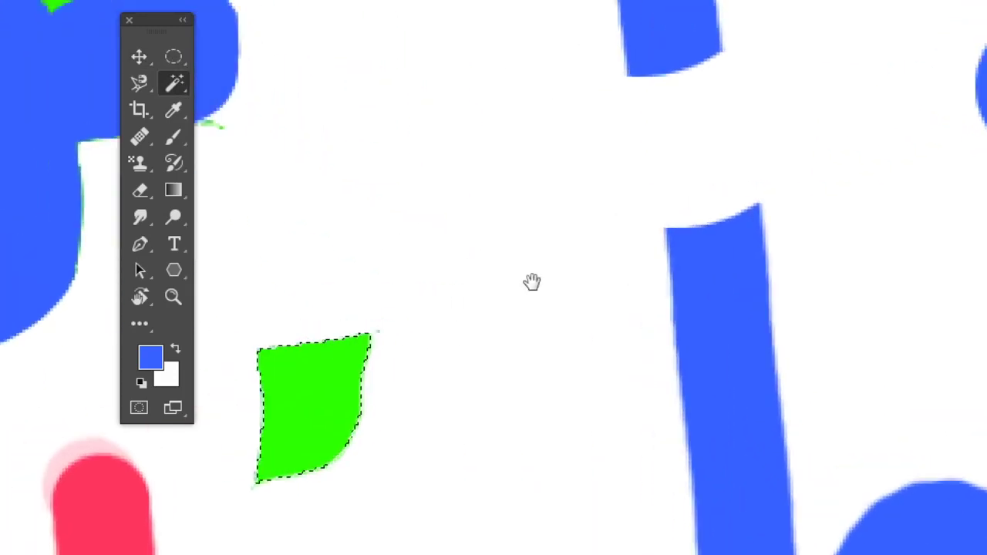
scroll(502, 269, left, 5)
scroll(502, 270, up, 2)
click(489, 198)
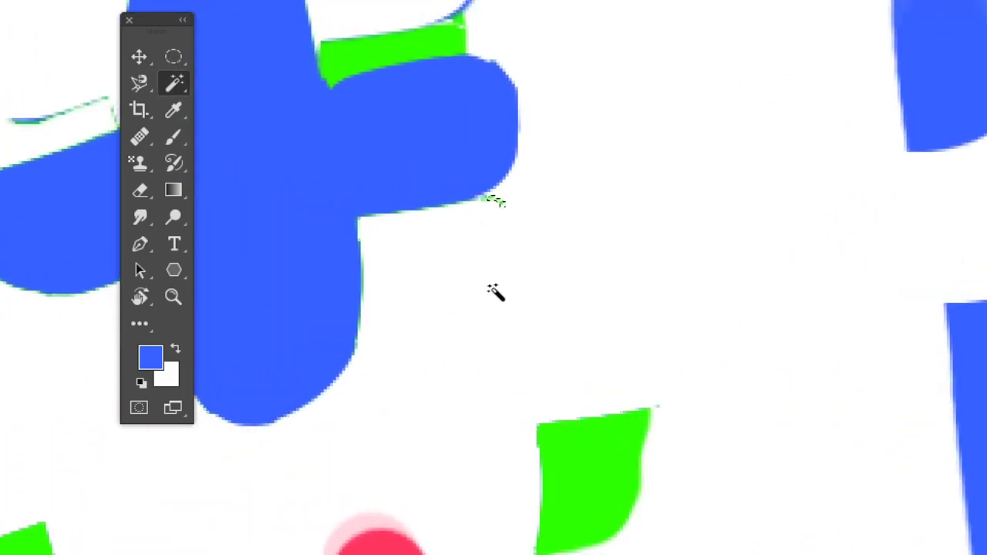
click(151, 68)
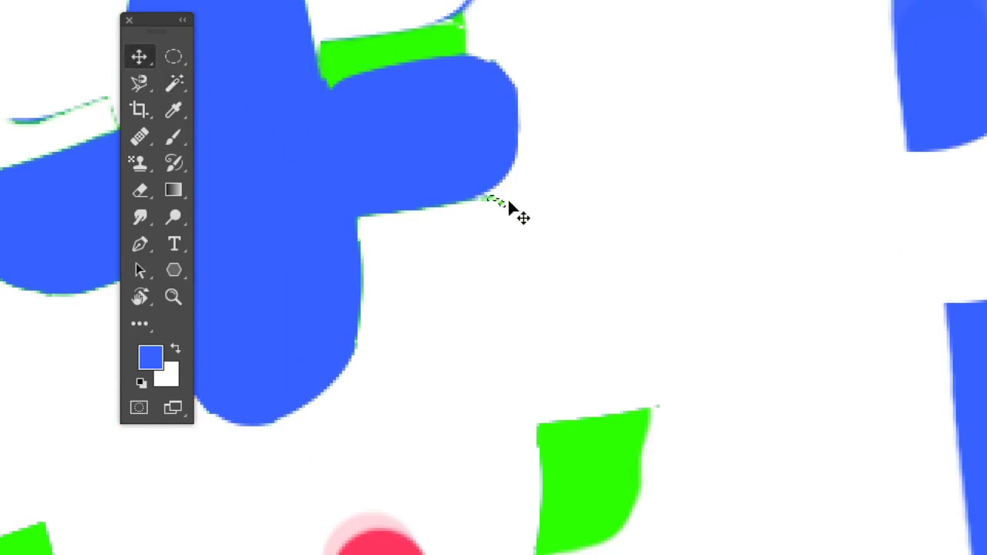
drag(509, 204, 485, 362)
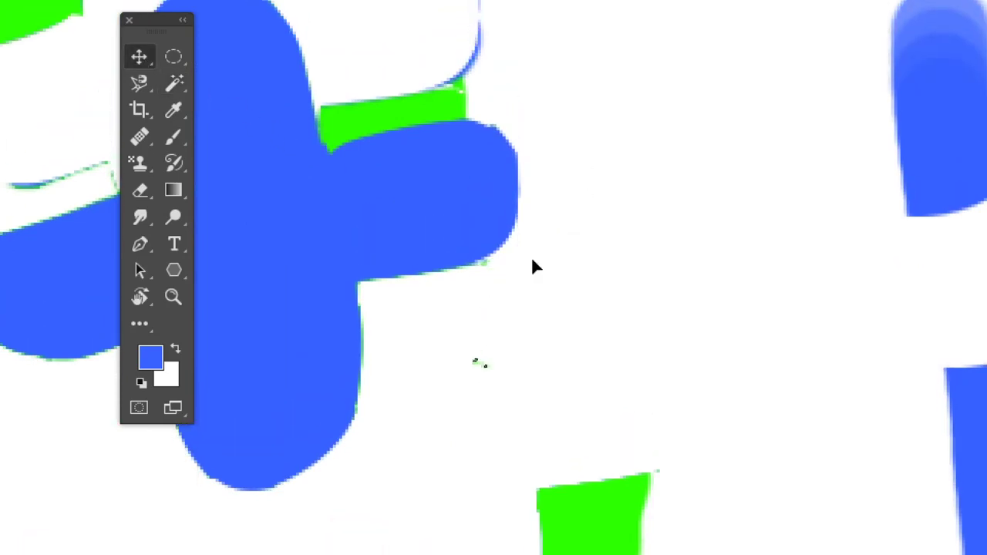
- Scroll and pan the view to bring the whole drawing back on screen
scroll(523, 307, down, 2)
scroll(523, 308, down, 3)
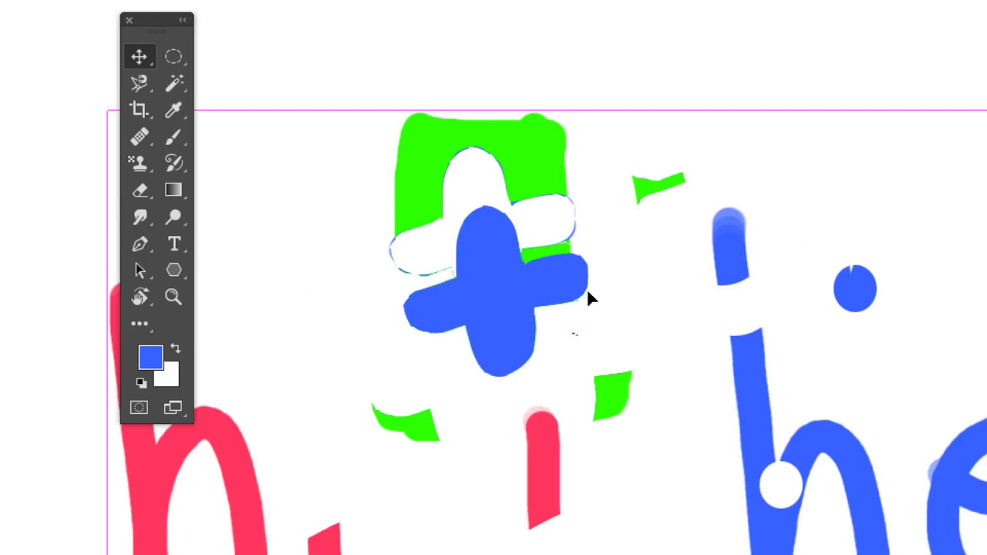
scroll(578, 293, up, 3)
click(174, 59)
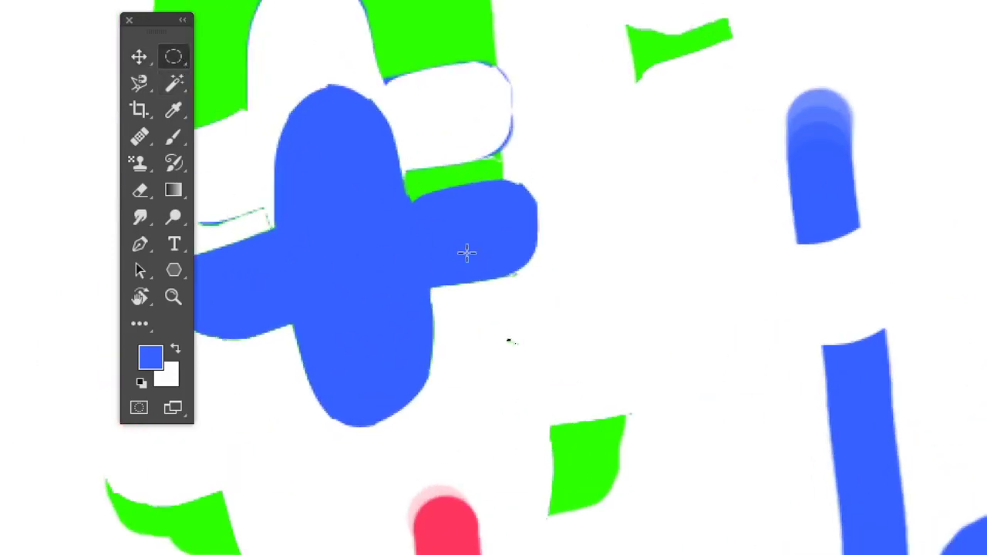
scroll(524, 295, down, 2)
scroll(524, 309, down, 2)
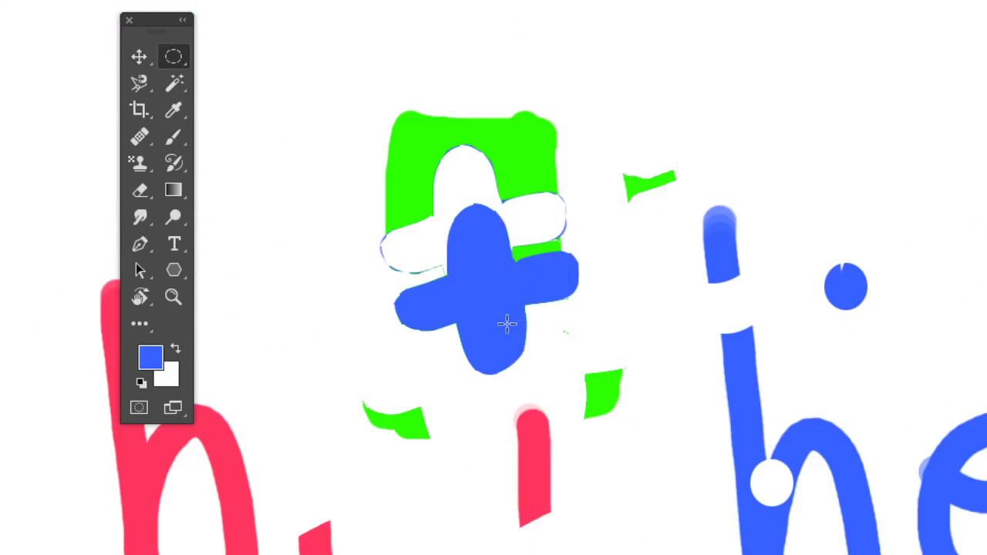
drag(507, 324, 464, 258)
- Quick-select the blue plus with the green block, extending the selection across toward the blue h
click(167, 82)
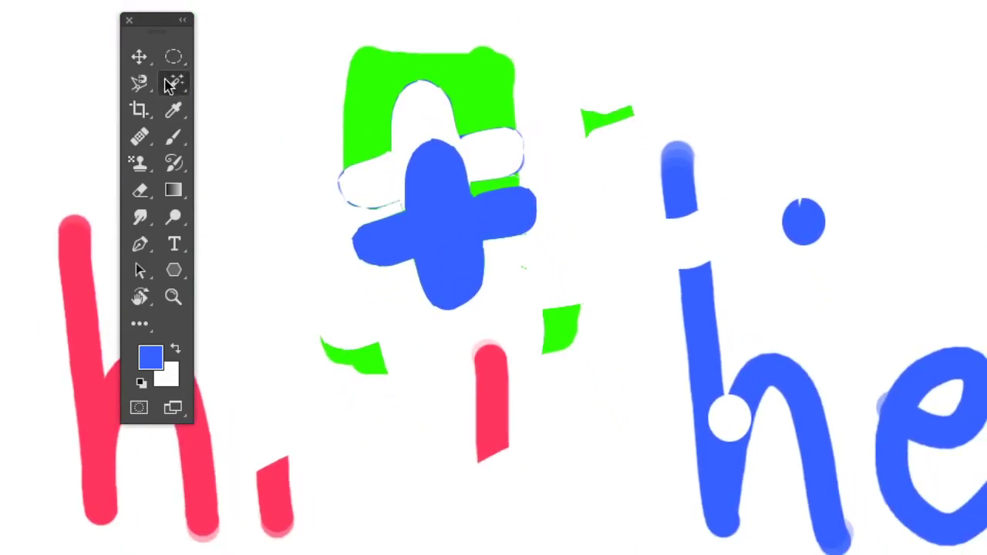
drag(168, 85, 232, 81)
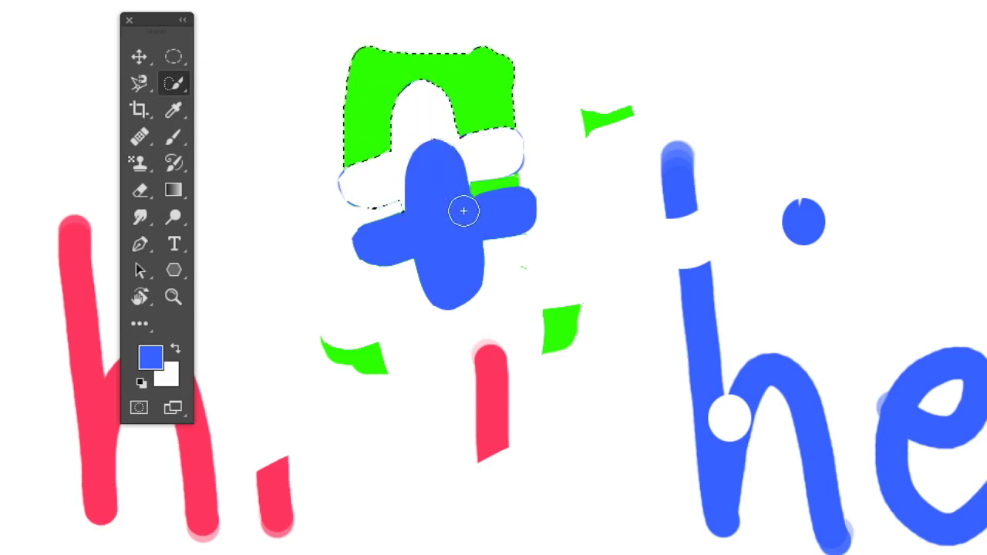
drag(489, 188, 496, 199)
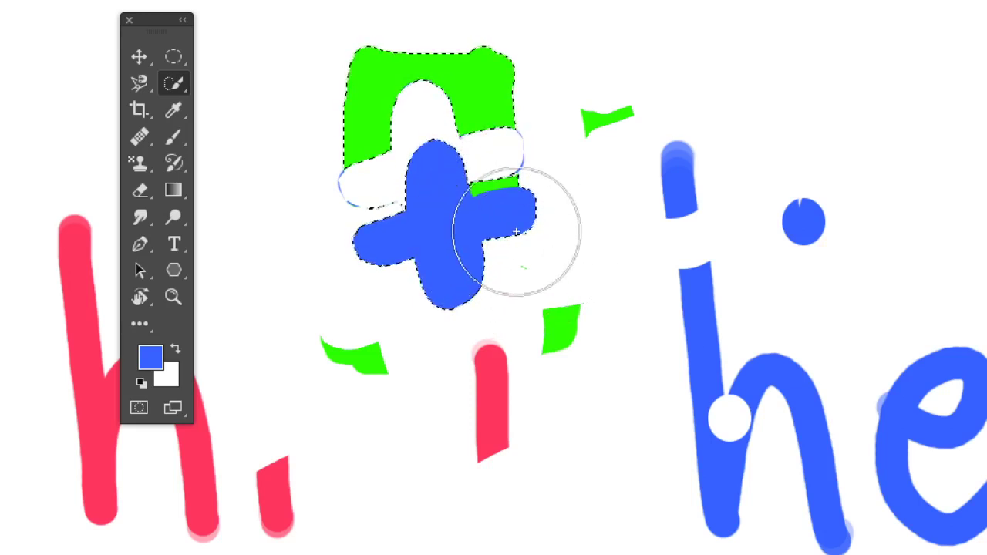
mouse_move(502, 184)
mouse_down()
mouse_move(639, 399)
mouse_move(430, 264)
mouse_move(705, 221)
mouse_move(733, 293)
mouse_move(640, 315)
mouse_up()
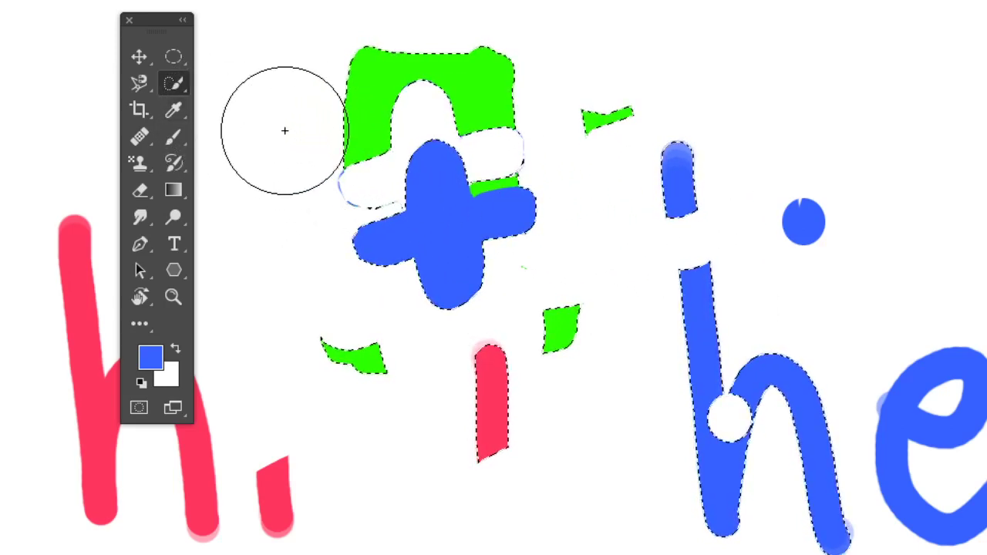
- Cycle through the marquee, lasso and wand tools, ending back on Quick Selection
click(173, 56)
key(w)
key(l)
key(w)
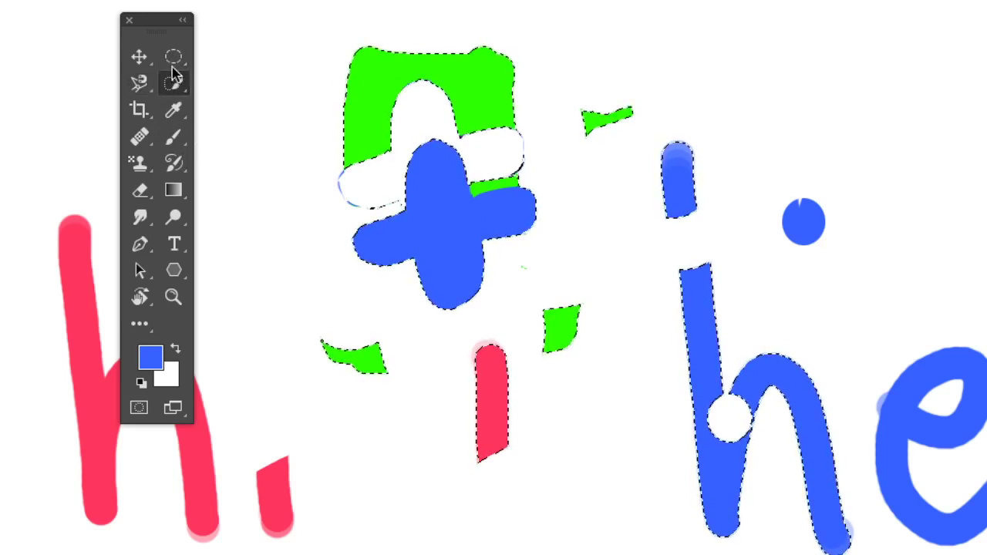
key(m)
key(w)
key(l)
click(173, 87)
click(174, 58)
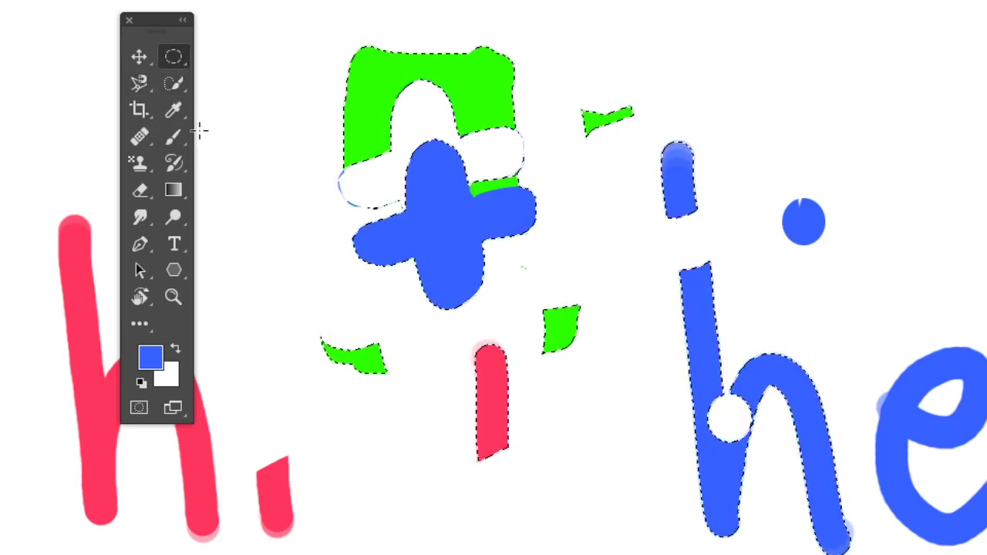
key(w)
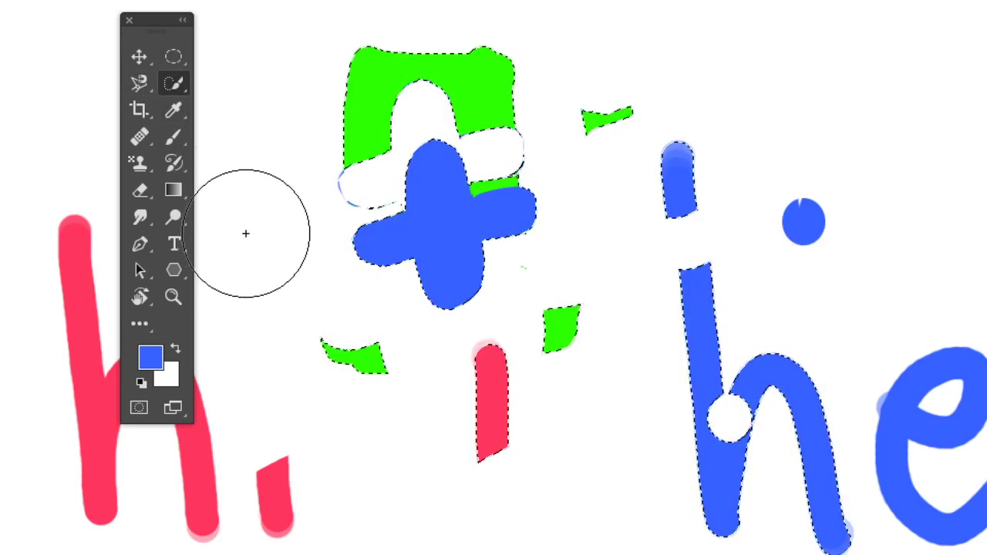
- Deselect, quick-select the green block and blue plus afresh, and open the selection's context menu
click(174, 58)
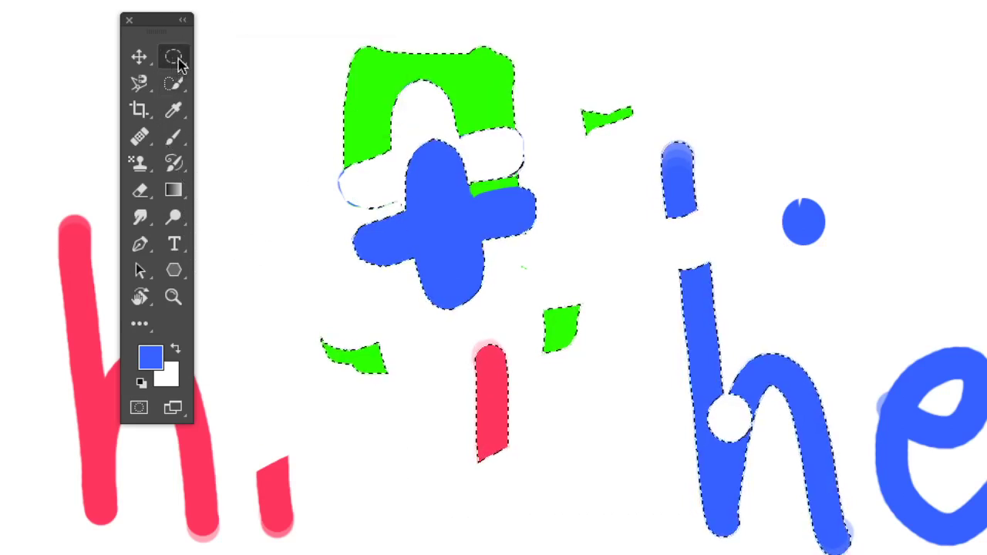
click(250, 121)
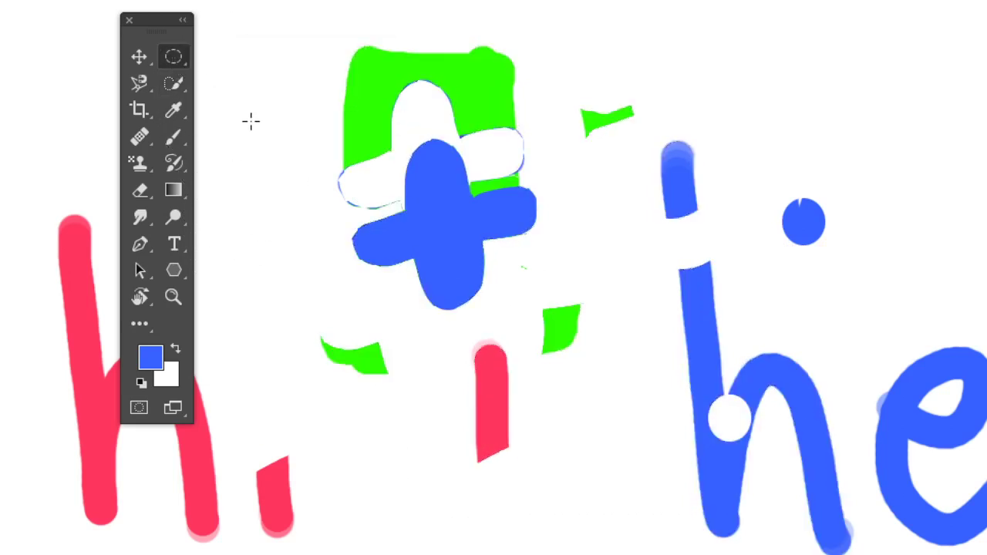
click(178, 82)
click(404, 126)
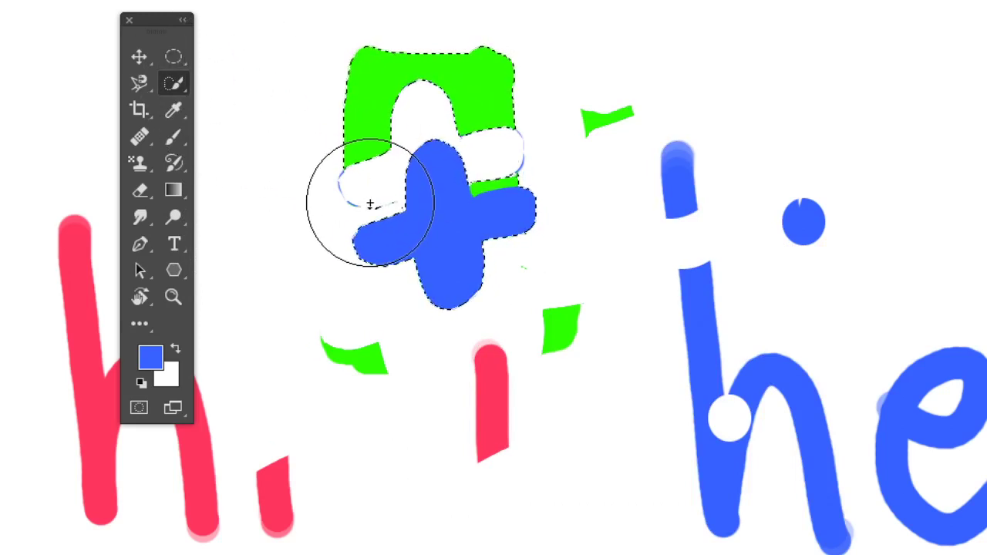
right_click(368, 240)
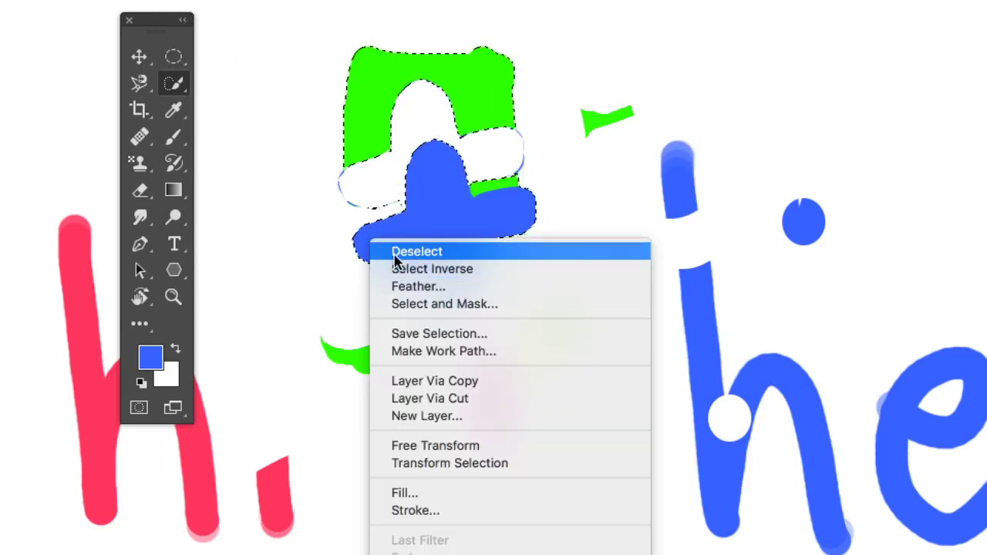
- Deselect, try the Rectangular Marquee, reposition the drawing, and bring up the lasso tool choices
click(393, 251)
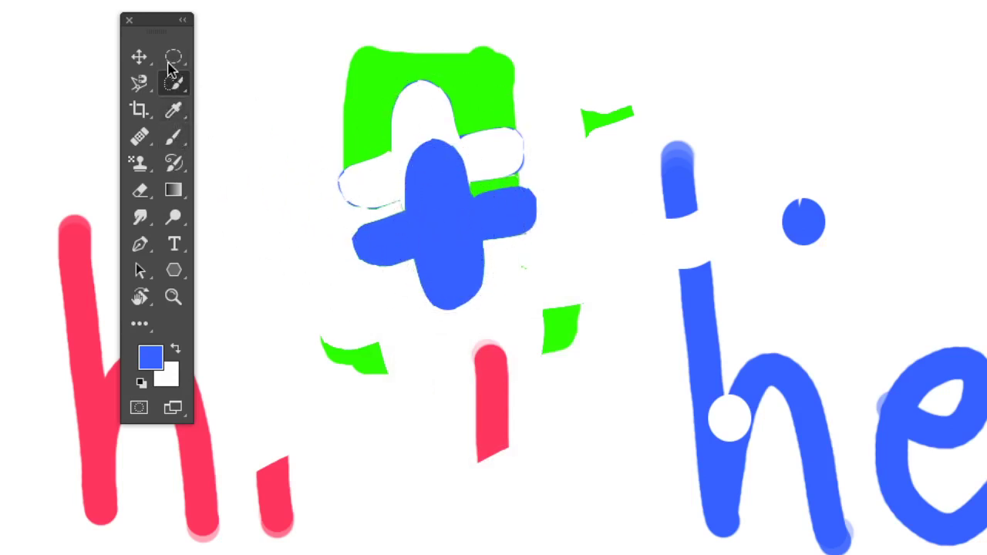
drag(168, 62, 212, 56)
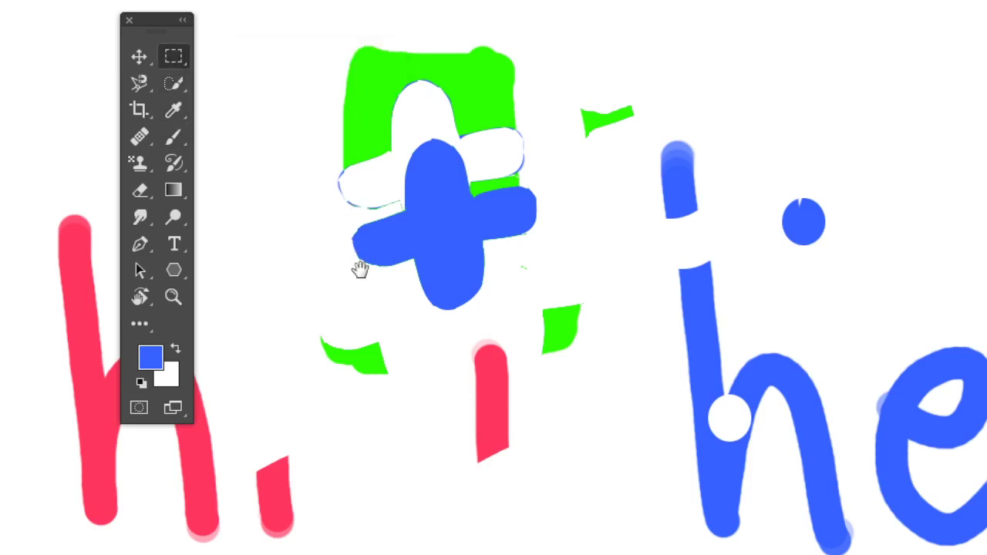
mouse_move(361, 269)
mouse_down()
mouse_move(313, 263)
mouse_move(389, 356)
mouse_up()
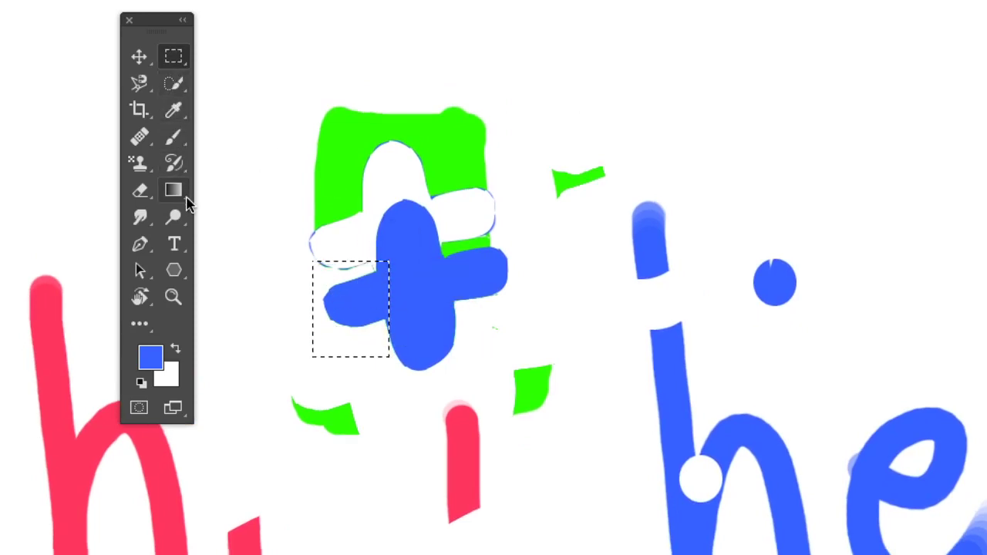
mouse_move(140, 83)
mouse_down()
mouse_move(179, 80)
mouse_move(229, 98)
mouse_up()
- Magic-wand select the blue plus, blue i dot and red h arch, then move them up-right
click(444, 337)
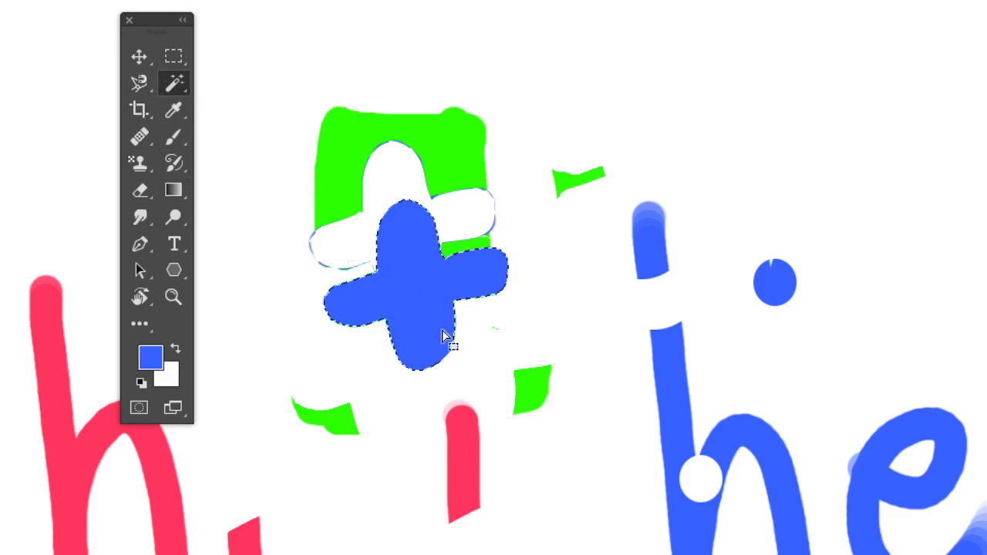
mouse_move(470, 370)
mouse_down()
mouse_move(479, 306)
mouse_move(484, 325)
mouse_up()
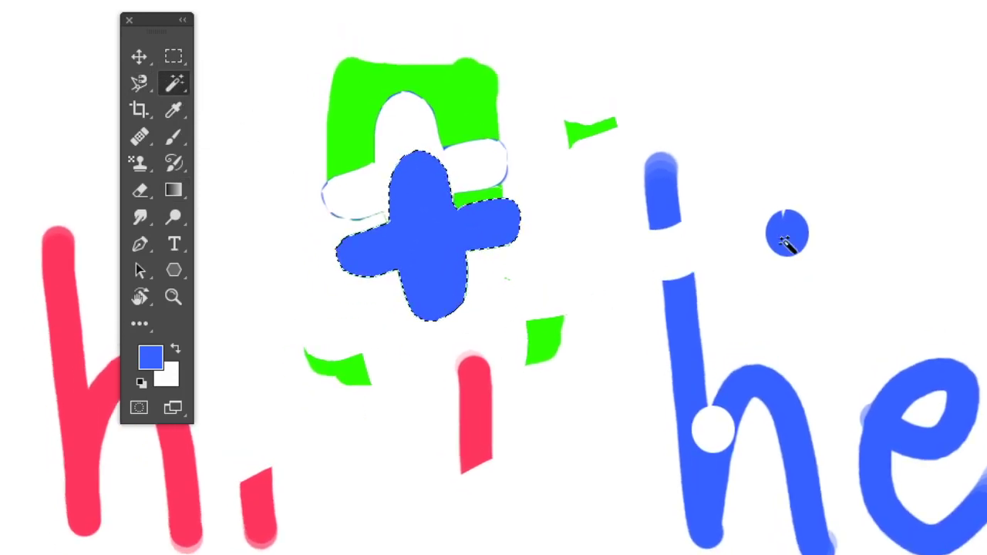
click(783, 238)
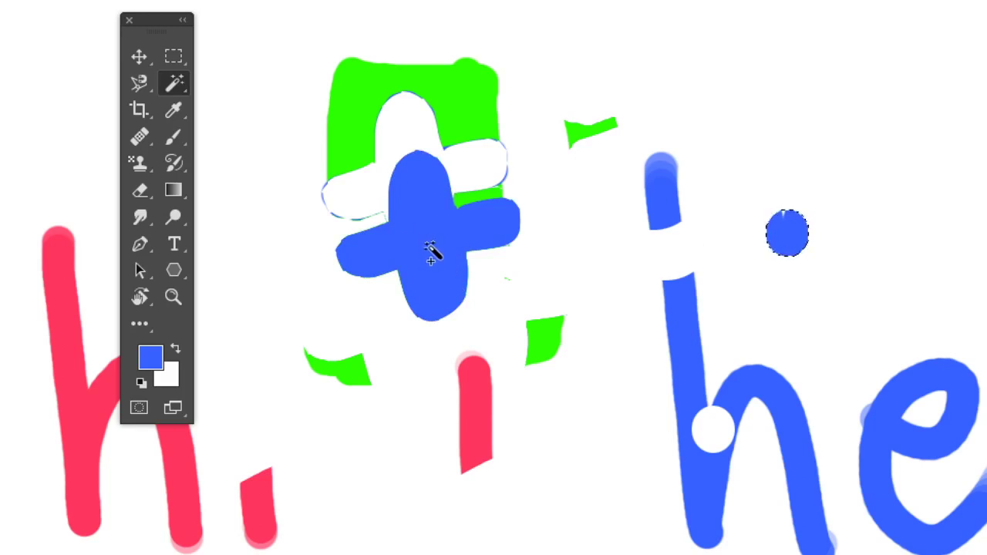
shift+click(429, 250)
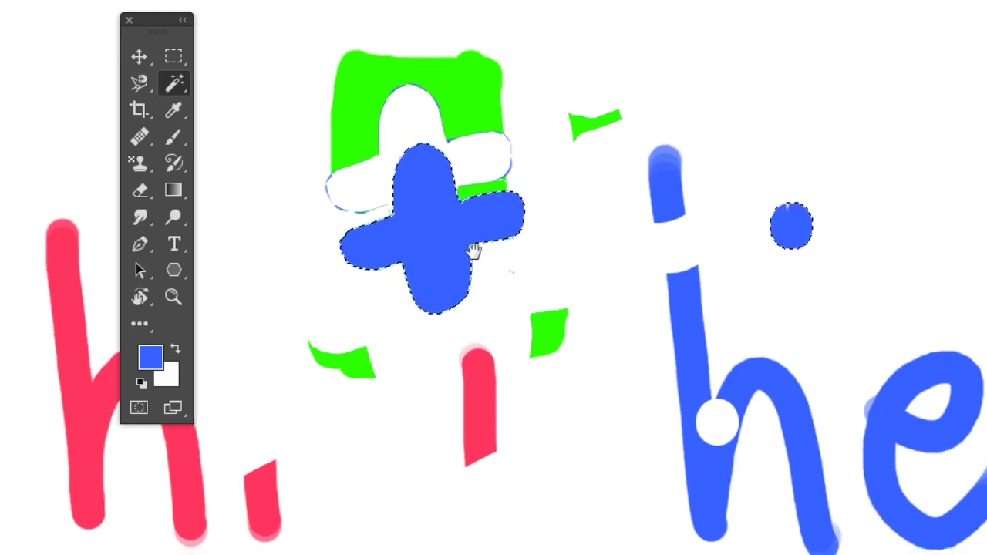
scroll(407, 272, down, 3)
scroll(407, 271, left, 3)
shift+click(265, 298)
drag(489, 219, 455, 390)
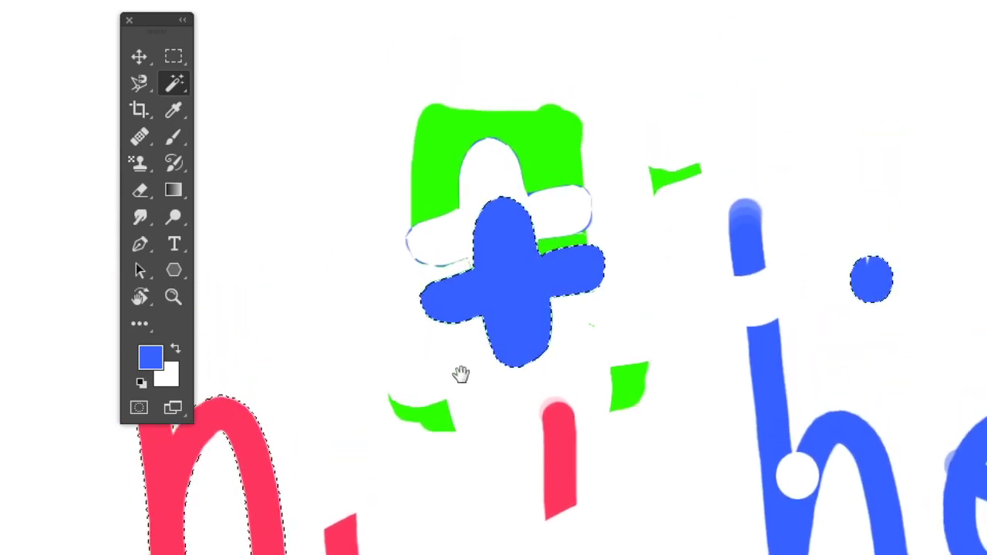
key(v)
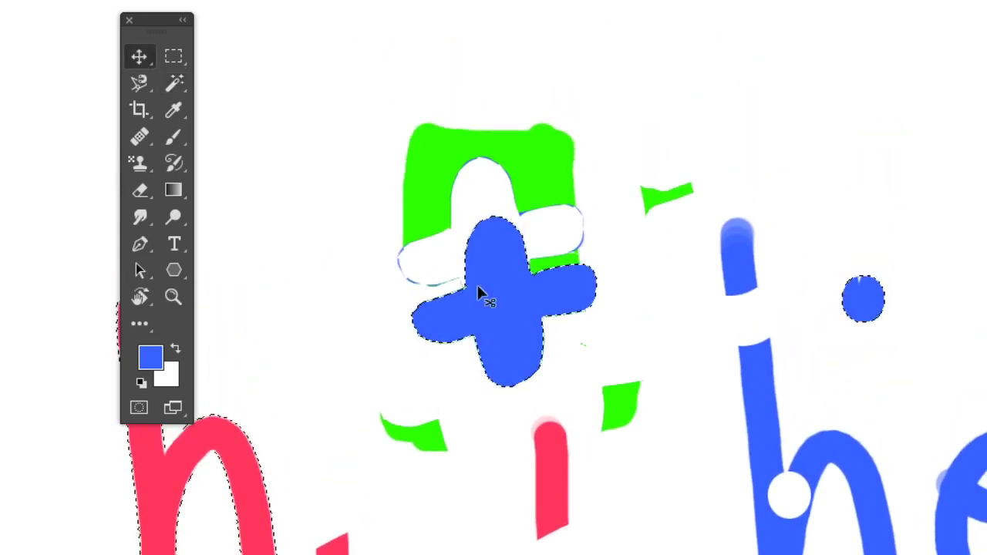
mouse_move(500, 321)
mouse_down()
mouse_move(514, 212)
mouse_move(564, 239)
mouse_move(482, 264)
mouse_move(514, 205)
mouse_move(498, 314)
mouse_move(448, 341)
mouse_move(474, 298)
mouse_move(435, 261)
mouse_up()
click(174, 82)
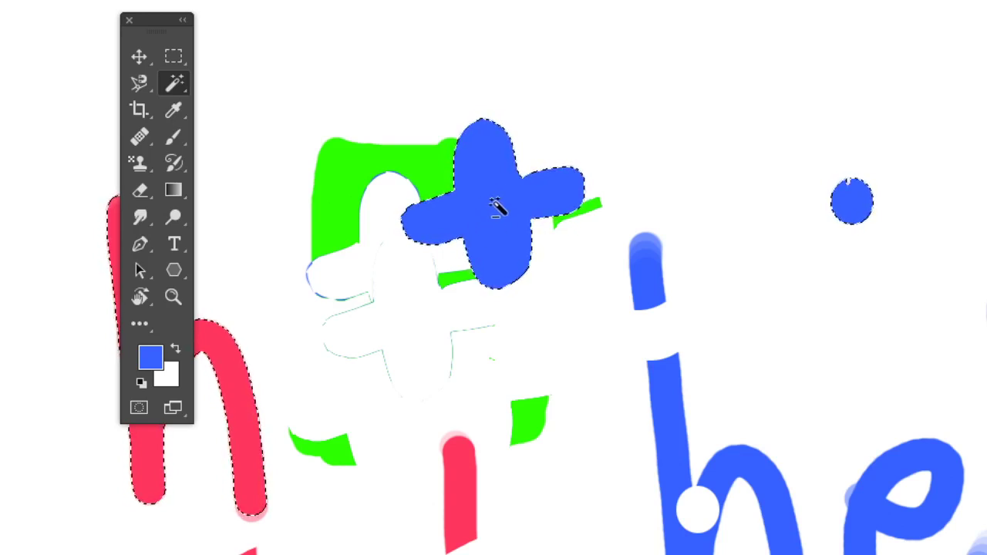
key(Delete)
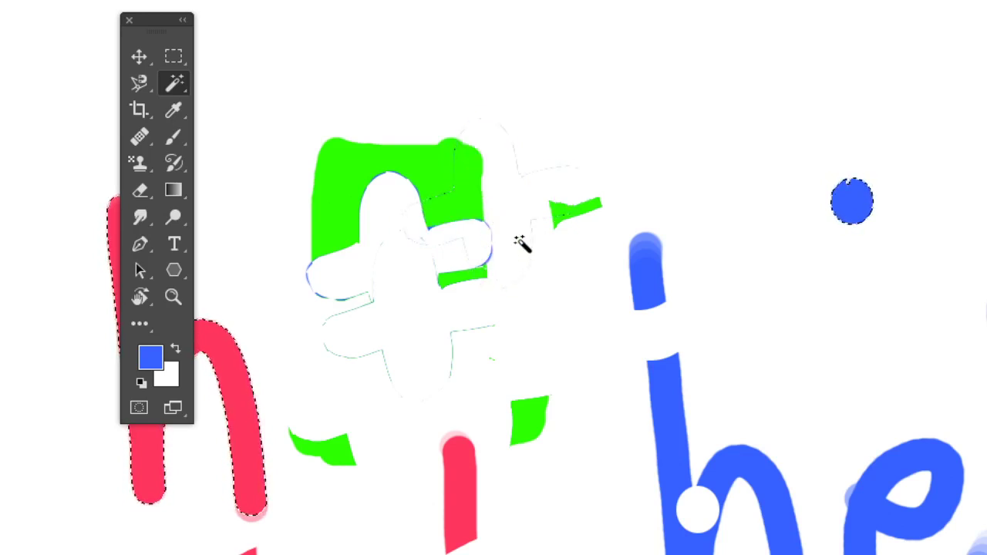
key(ctrl+z)
key(ctrl+shift+z)
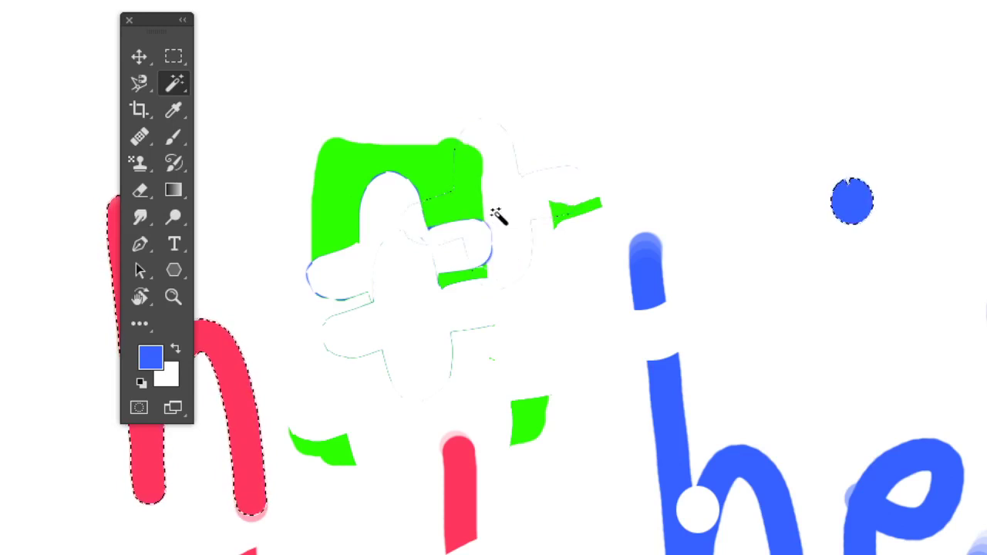
key(ctrl+z)
scroll(489, 247, down, 3)
scroll(488, 247, left, 5)
key(Delete)
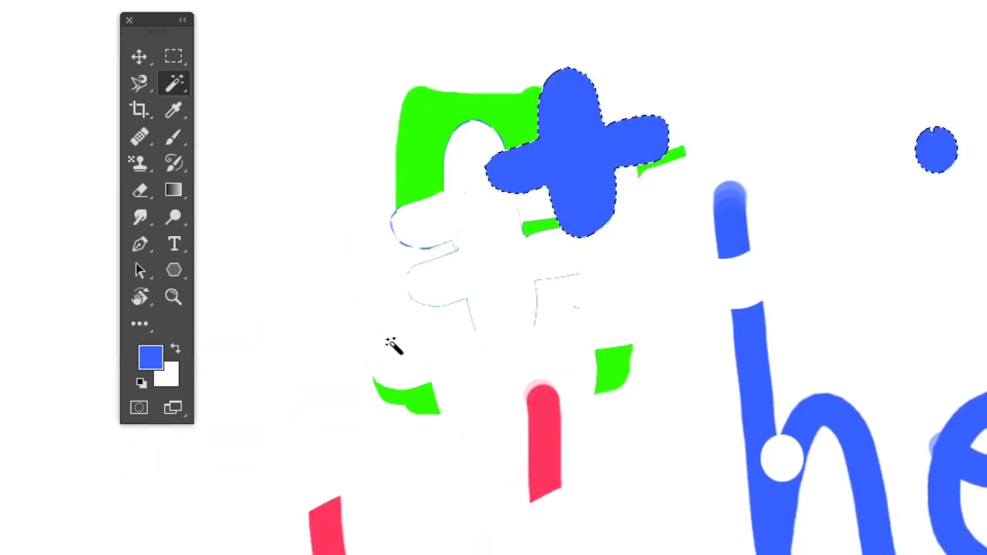
key(ctrl+z)
key(ctrl+minus)
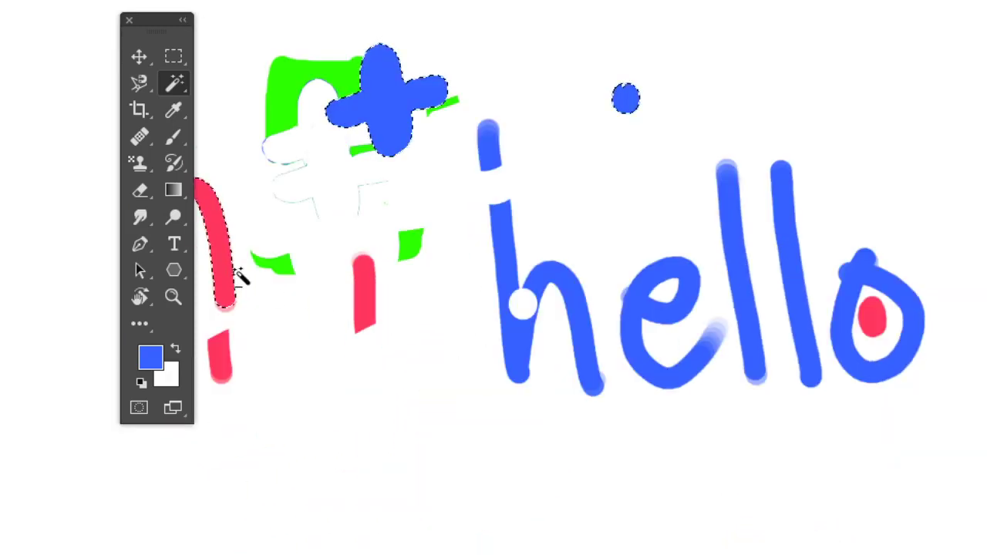
key(Delete)
key(m)
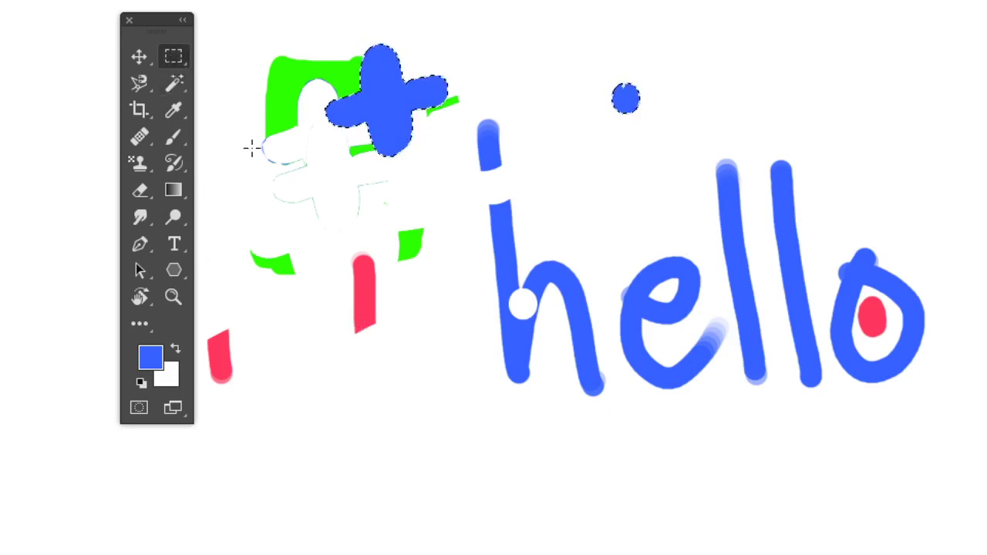
key(ctrl+d)
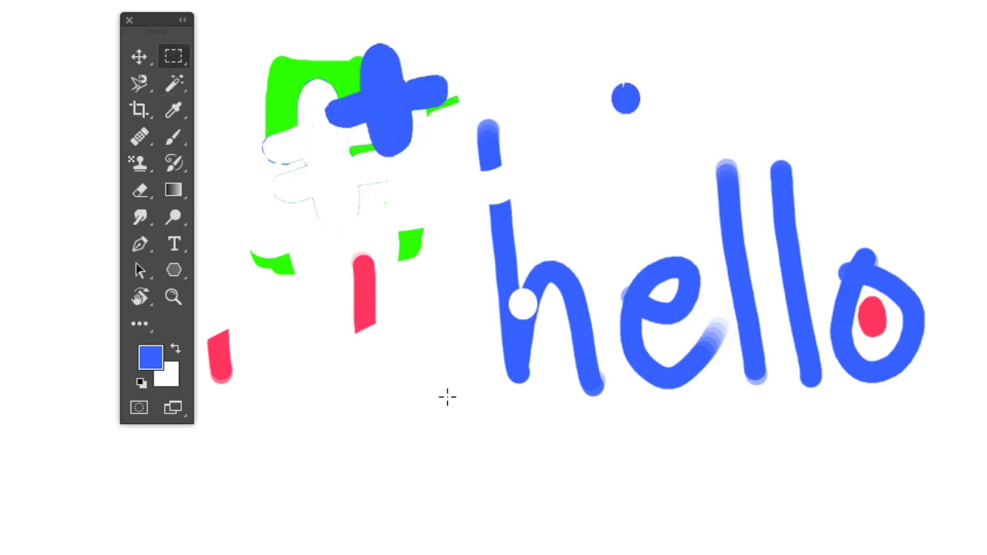
key(ctrl+minus)
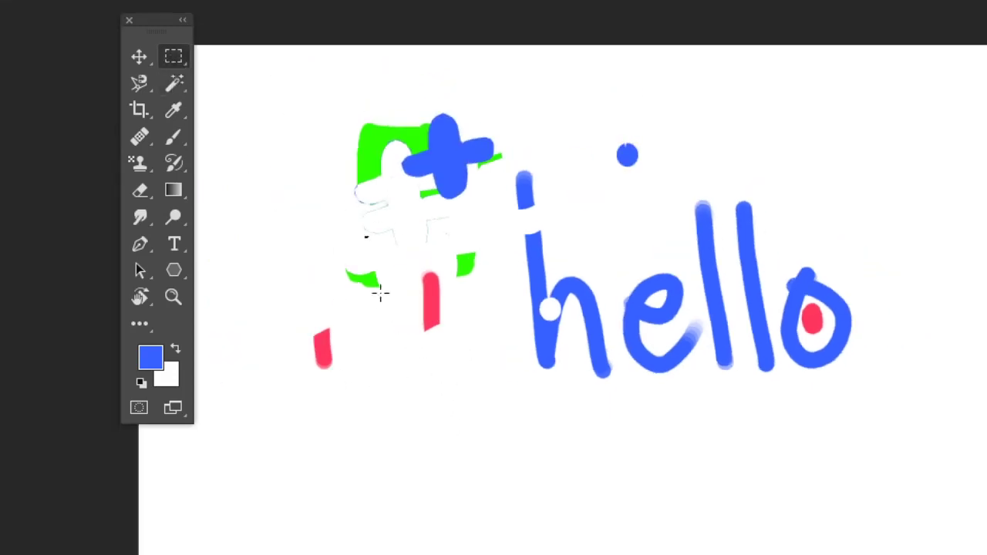
key(ctrl+z)
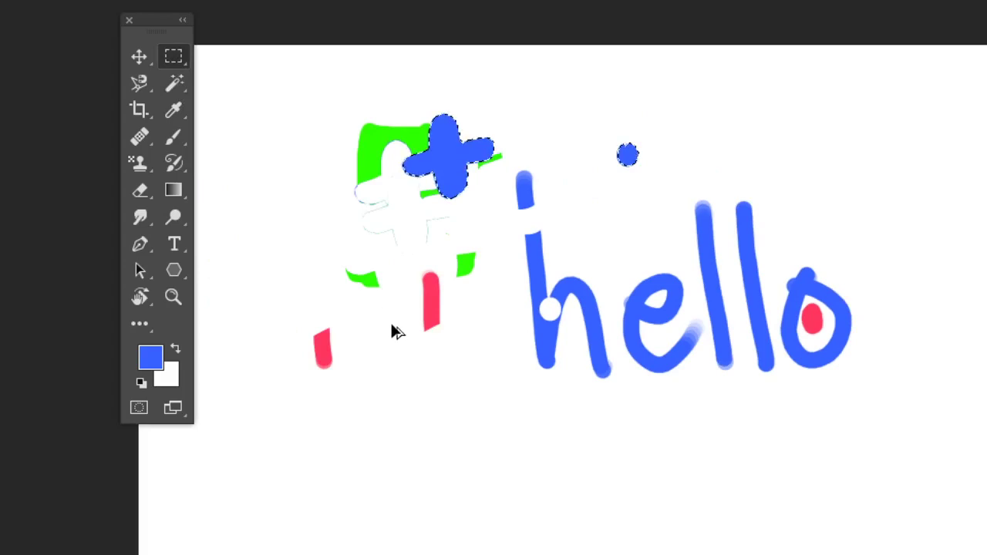
key(ctrl+z)
- Deselect, attempt a Magic Wand pick of the blue plus, and dismiss the no-pixels warning
click(260, 100)
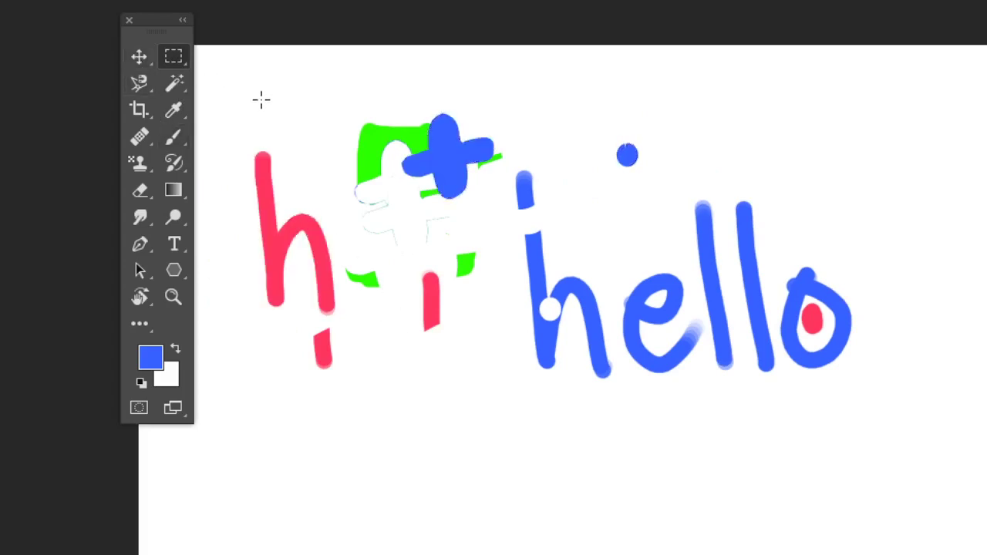
click(174, 83)
click(454, 168)
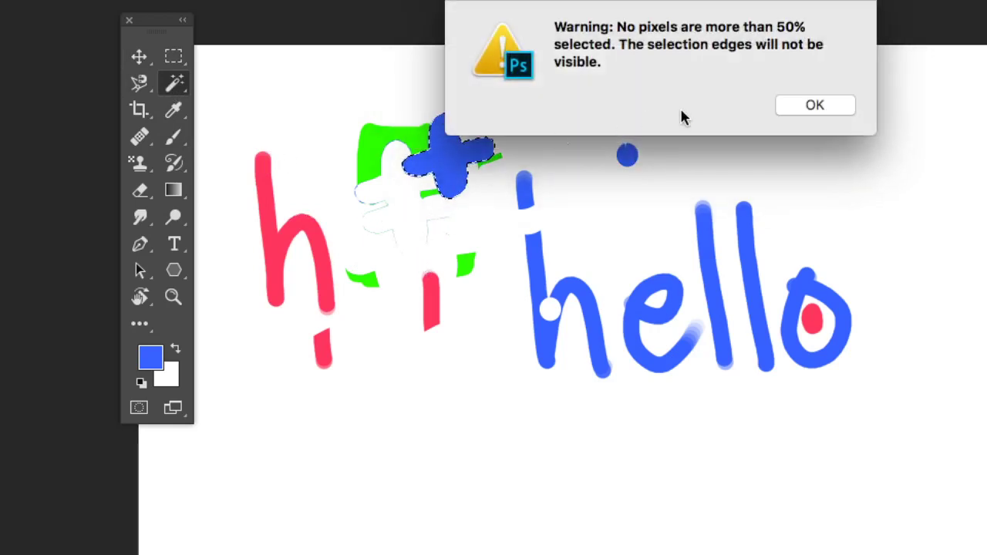
click(798, 112)
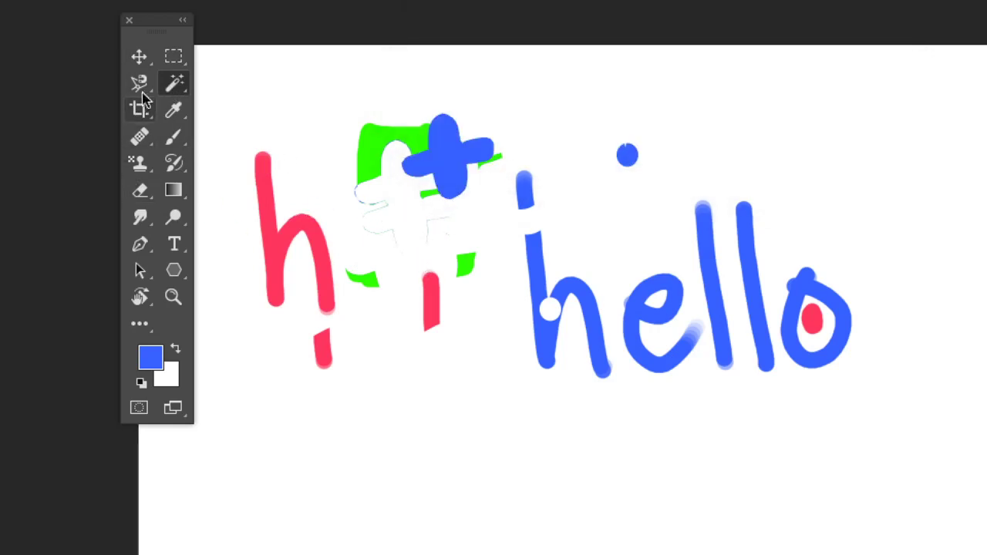
- Draw trial rectangular selections over the red h and the i's, undo them, and deselect
click(173, 55)
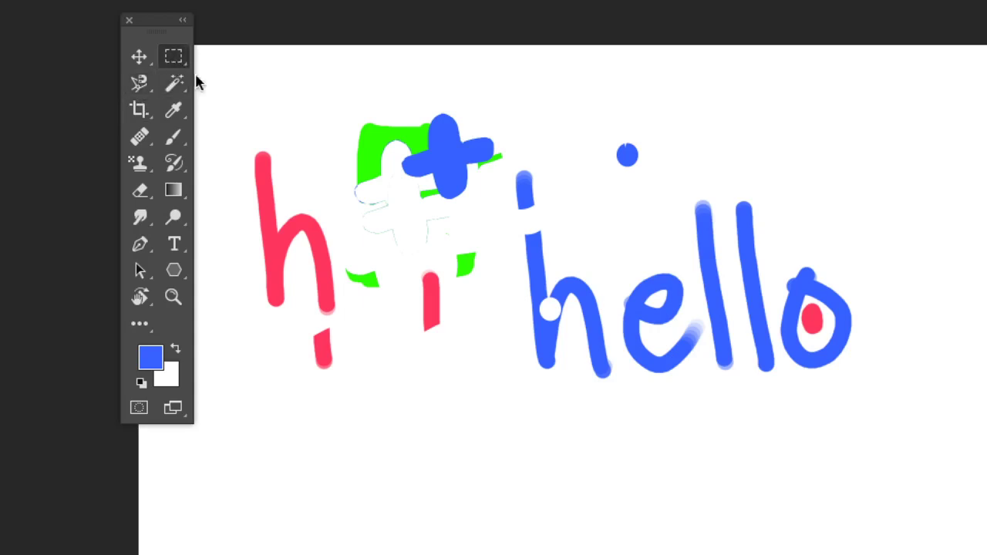
drag(249, 183, 502, 366)
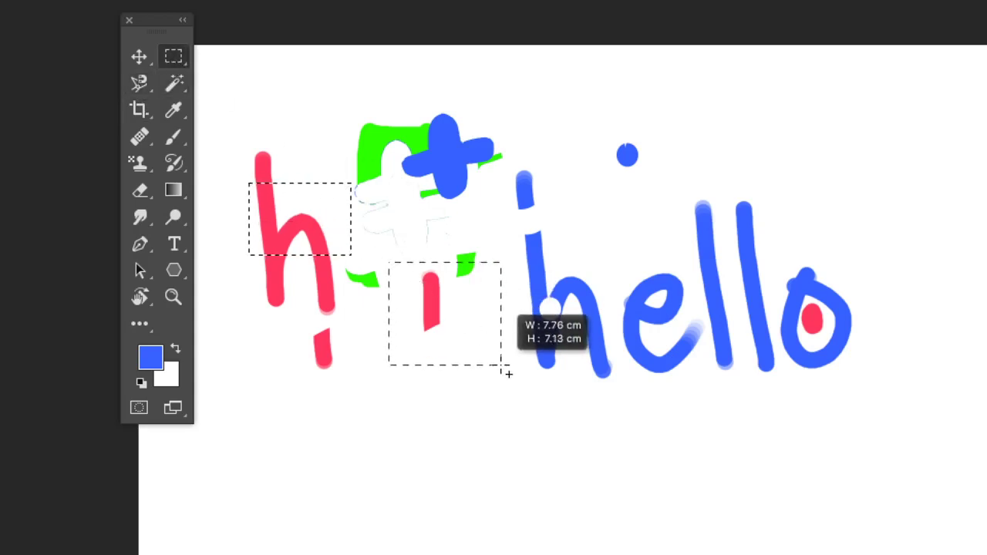
shift+drag(519, 164, 604, 273)
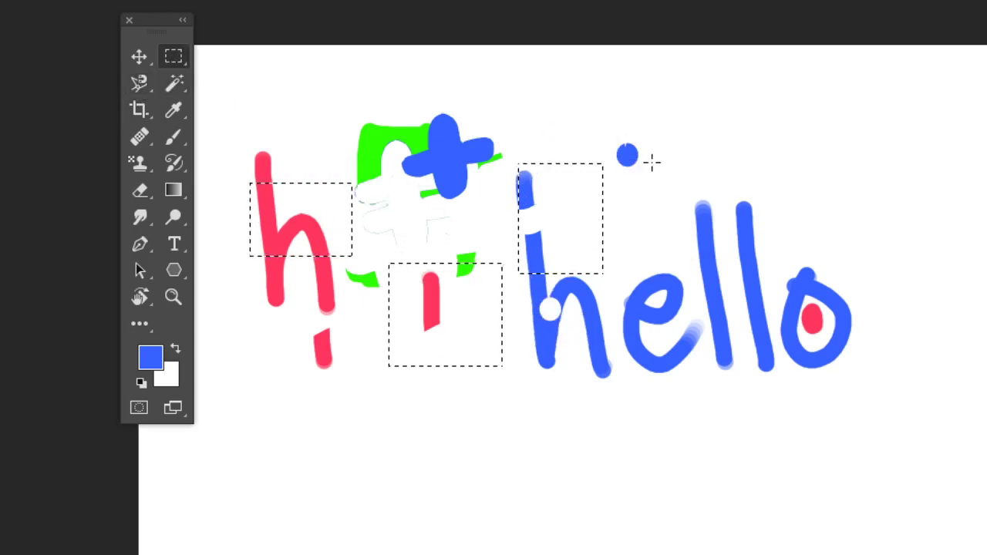
key(ctrl+z)
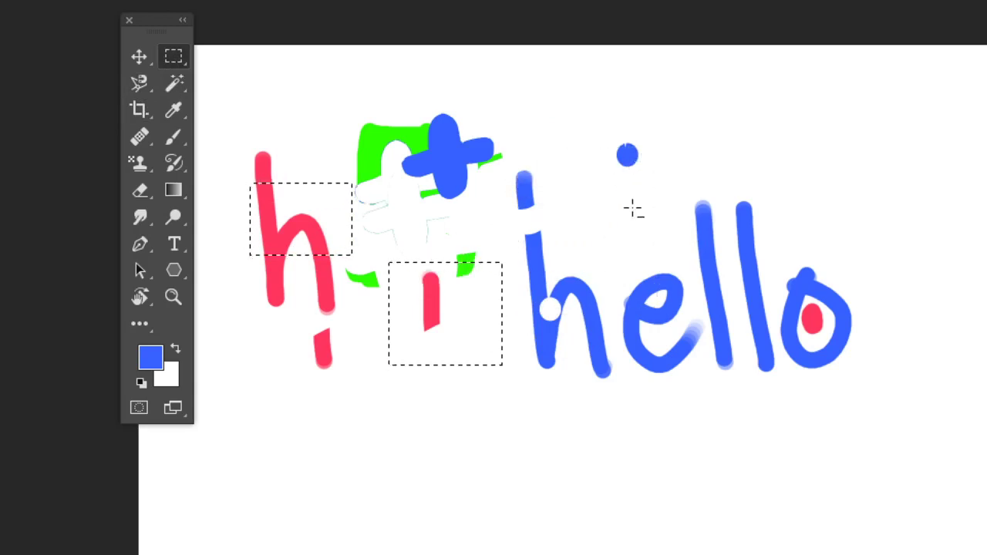
key(ctrl+z)
drag(376, 162, 358, 194)
click(449, 197)
click(139, 83)
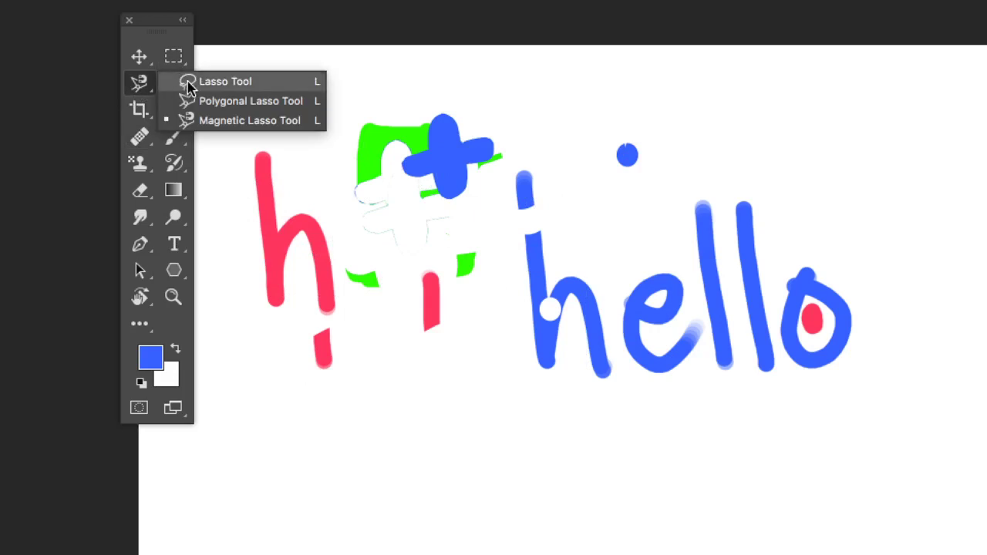
- Lasso the red h, the blue i stem top and its dot, nudge them left, then deselect
click(221, 81)
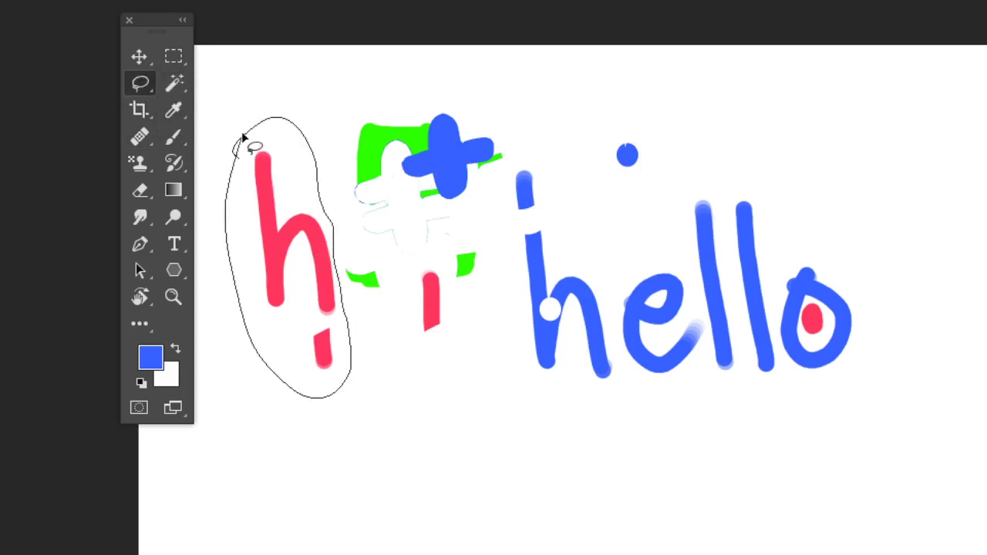
drag(324, 401, 246, 145)
drag(529, 145, 496, 195)
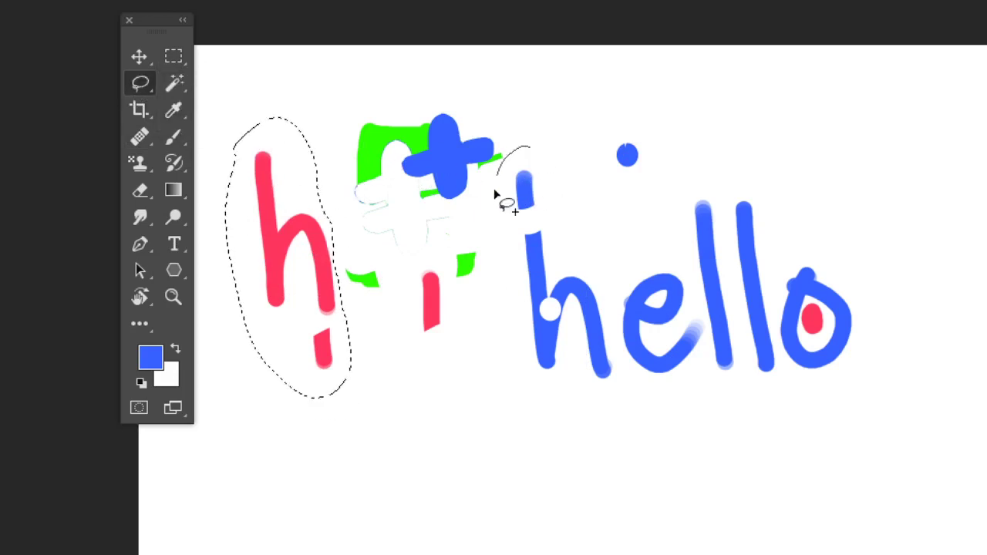
drag(527, 159, 524, 148)
drag(629, 127, 625, 123)
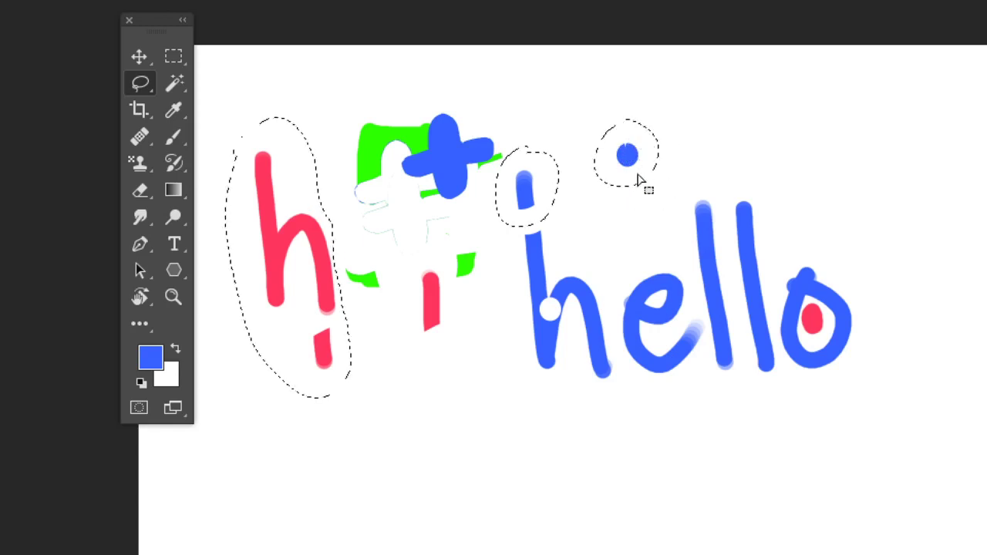
key(v)
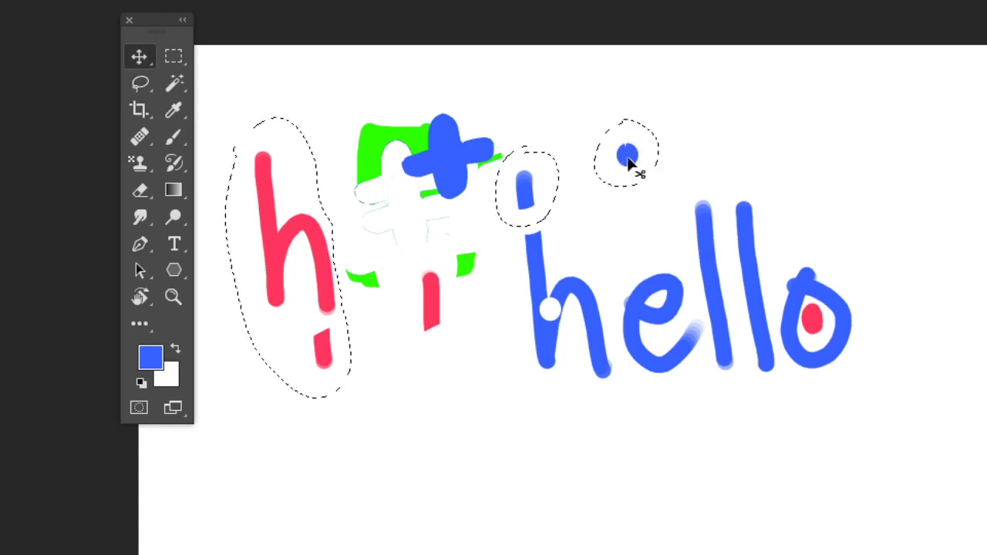
mouse_move(637, 158)
mouse_down()
mouse_move(633, 144)
mouse_move(624, 169)
mouse_up()
click(174, 56)
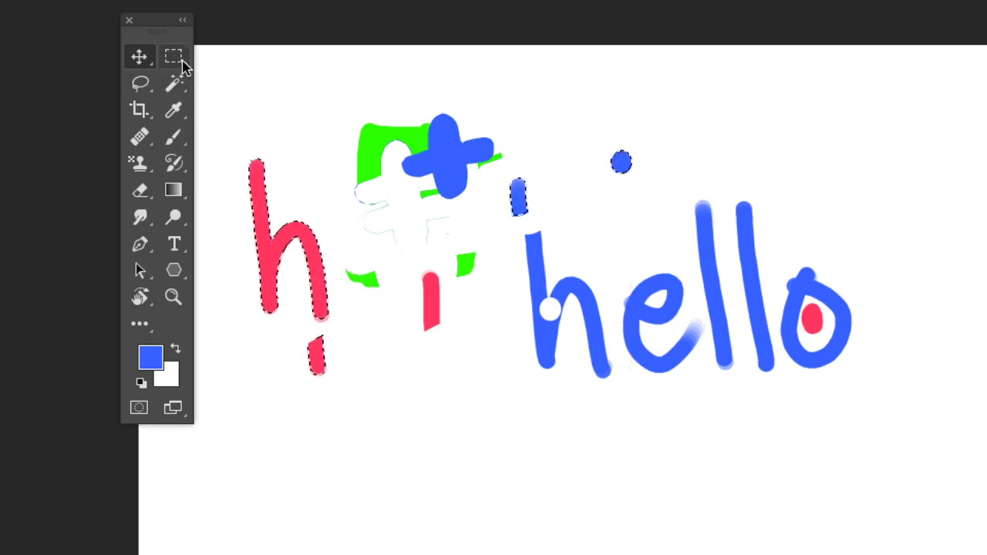
click(335, 205)
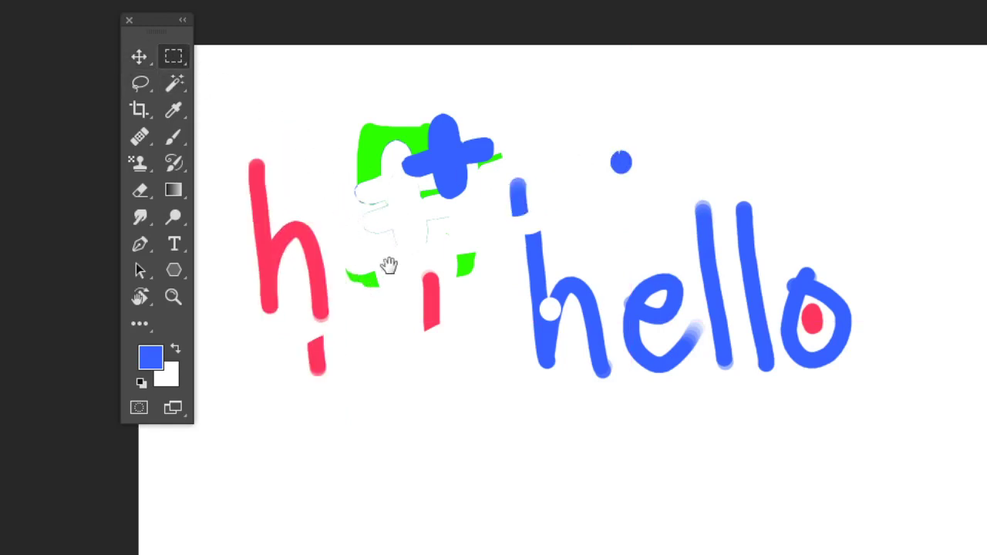
click(177, 86)
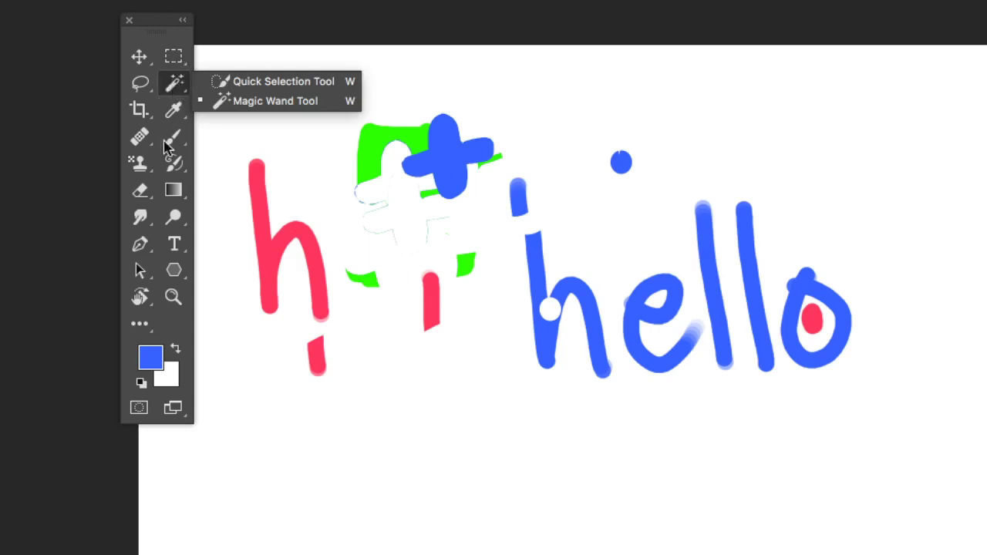
- Choose the Magic Wand and zoom out with Ctrl+minus to fit the whole drawing
click(177, 91)
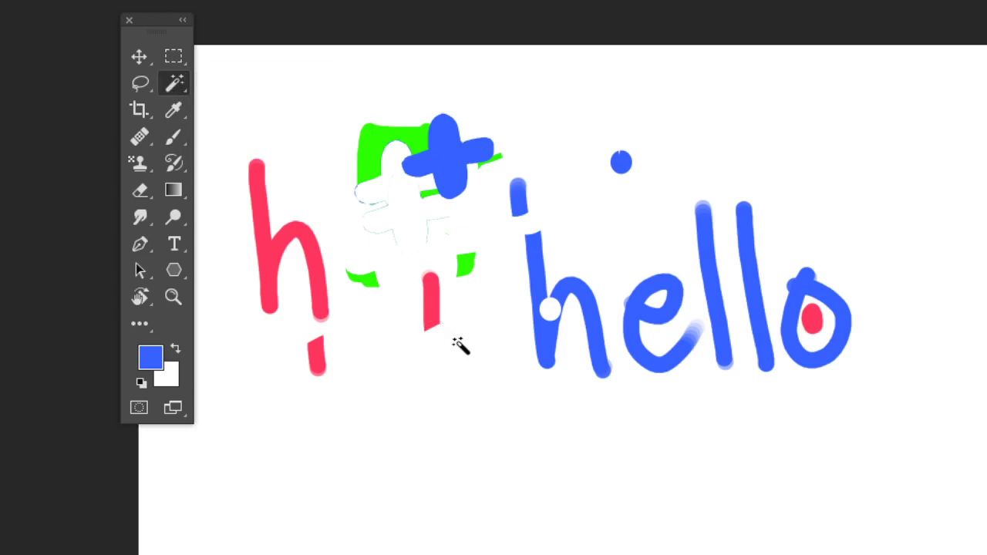
key(ctrl+minus)
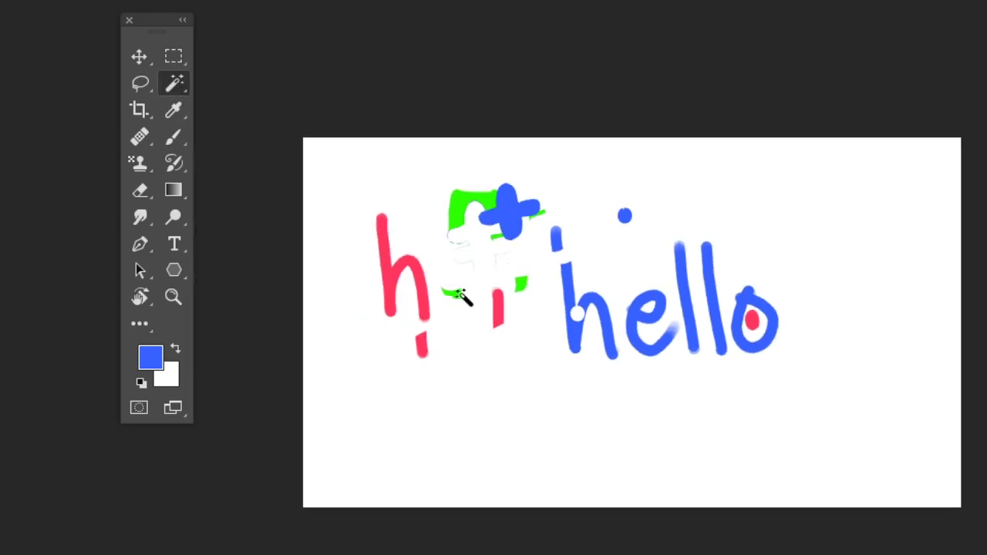